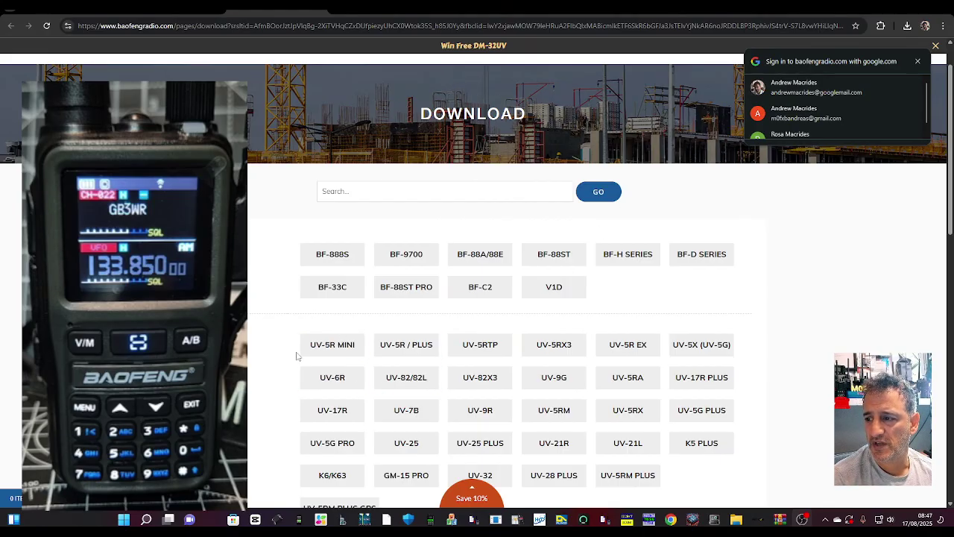
- Download the programming software for the UV-5R Mini and open the downloaded Baofeng_UV_5R_Mini_CPS_V1.0.7 archive
left_click(332, 349)
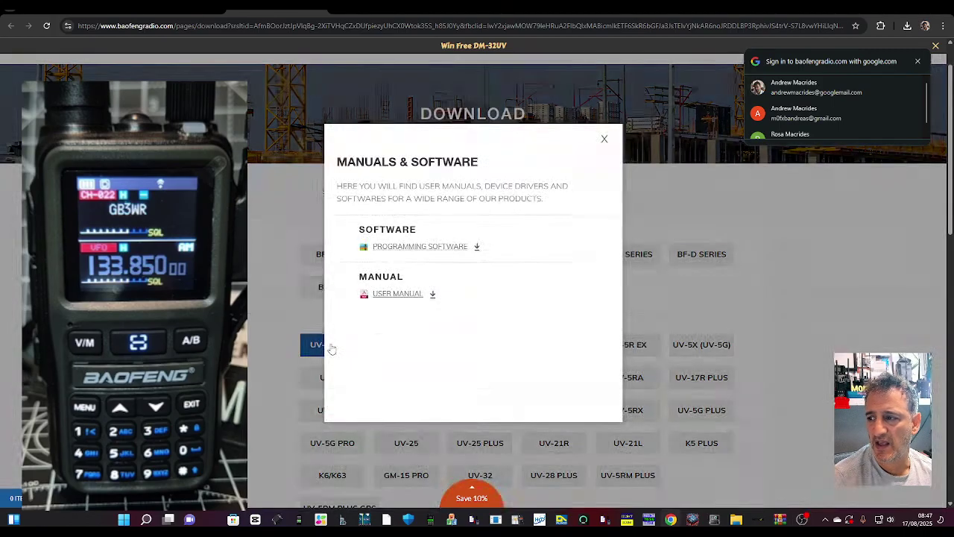
left_click(409, 246)
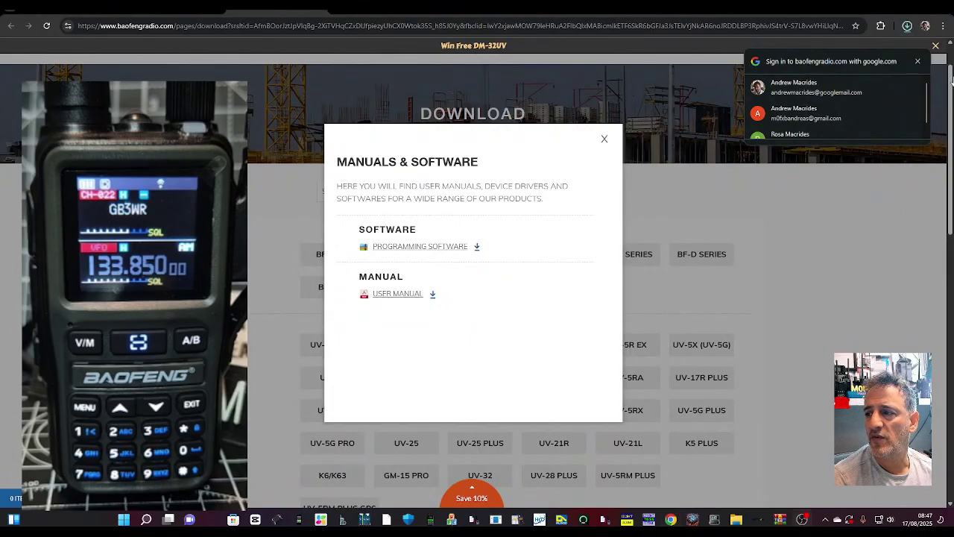
left_click(907, 25)
left_click(898, 49)
left_click(794, 54)
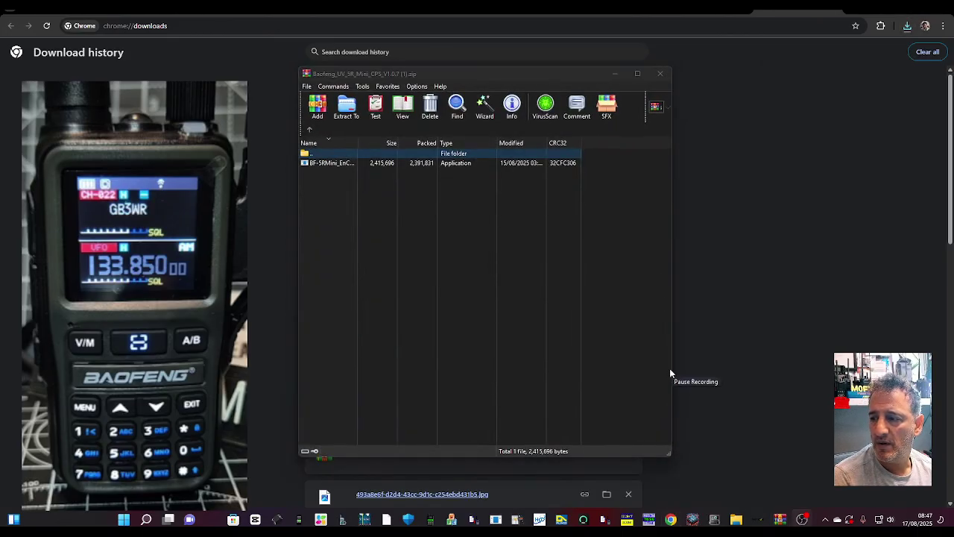
key("ctrl+w")
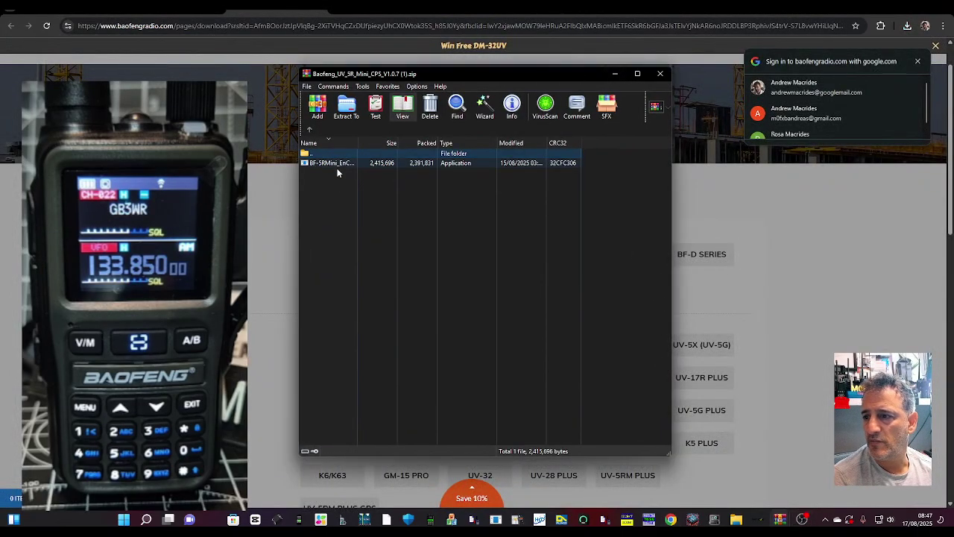
- Launch the BF-5RMini_EnCPS installer from the archive and allow it to run despite the Windows SmartScreen block
left_click(317, 163)
double_click(316, 163)
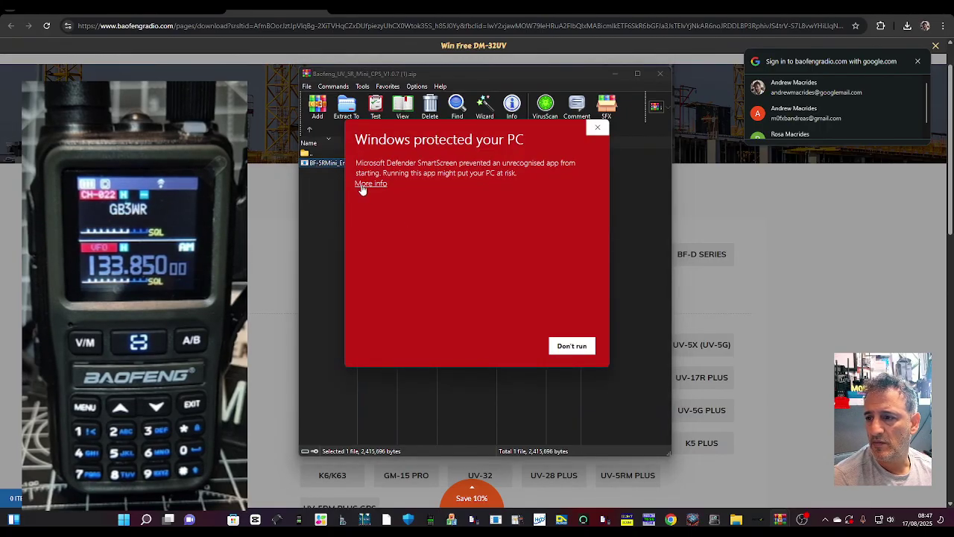
left_click(366, 183)
left_click(495, 343)
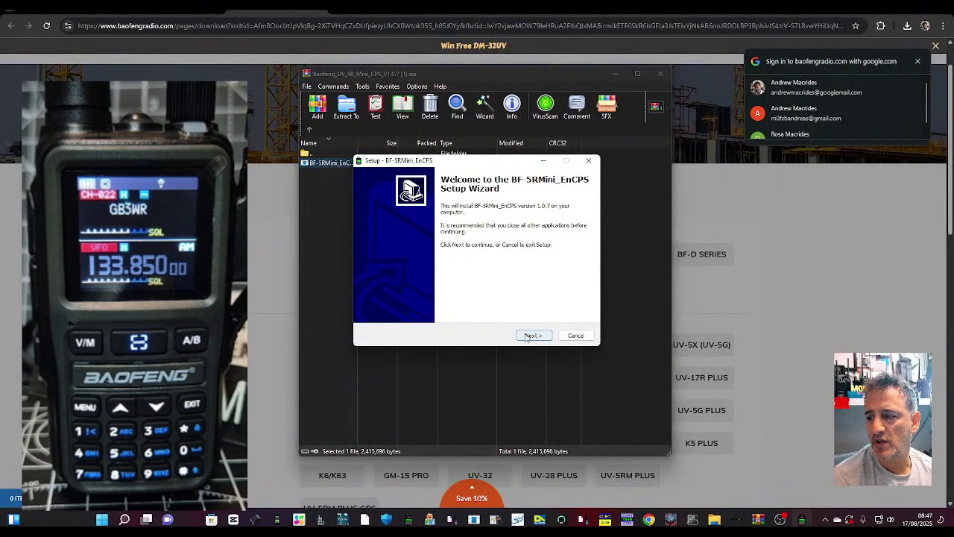
- Install BF-5RMini_EnCPS, accepting the license agreement and adding a desktop shortcut, and finish the setup wizard
left_click(527, 336)
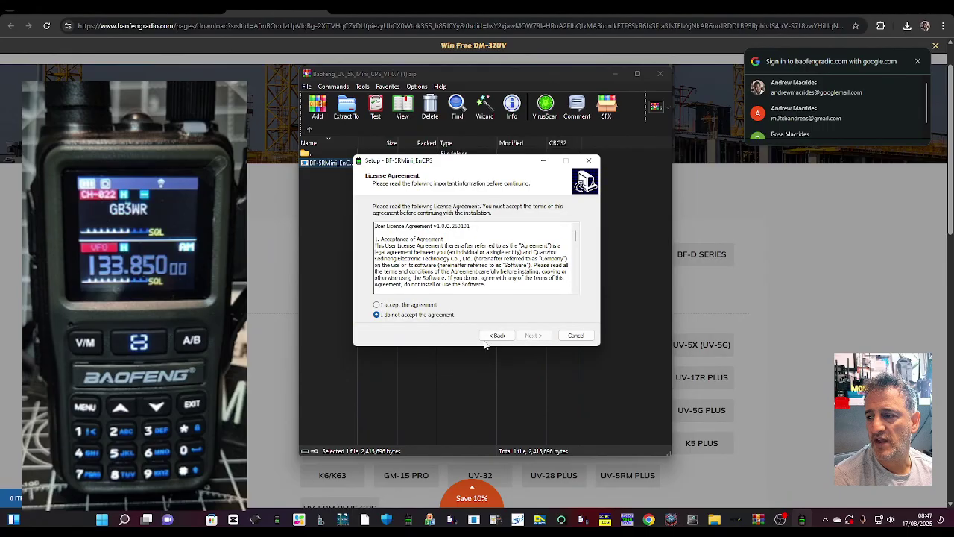
left_click(377, 305)
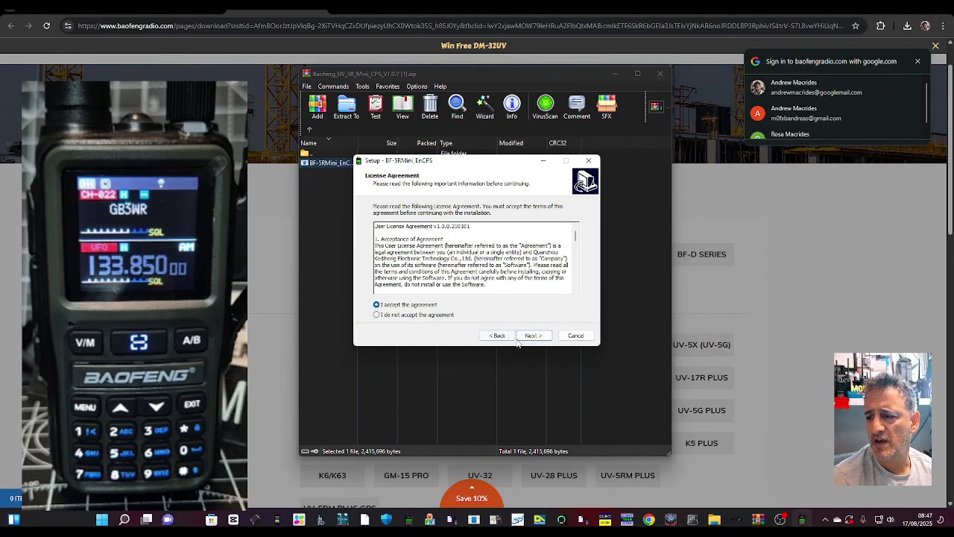
left_click(529, 336)
left_click(531, 336)
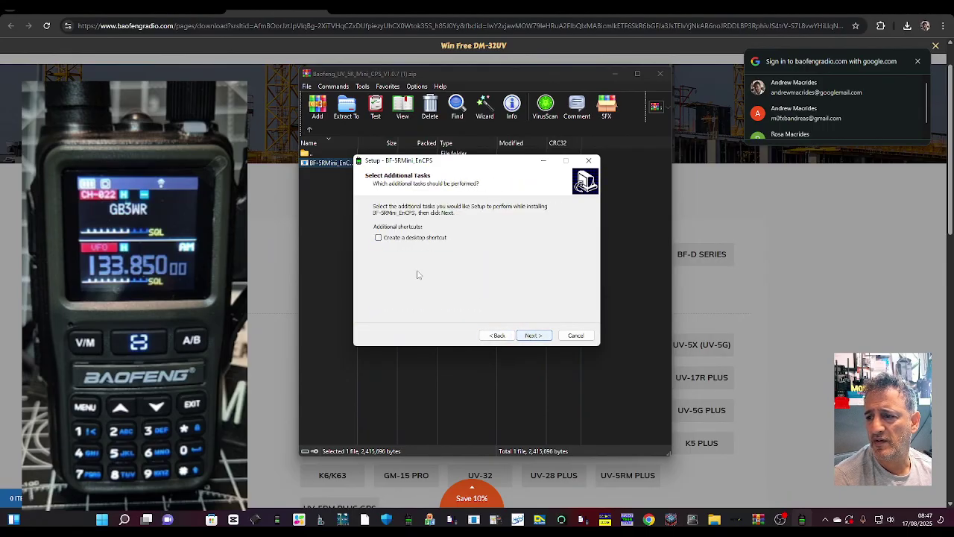
left_click(379, 237)
left_click(537, 336)
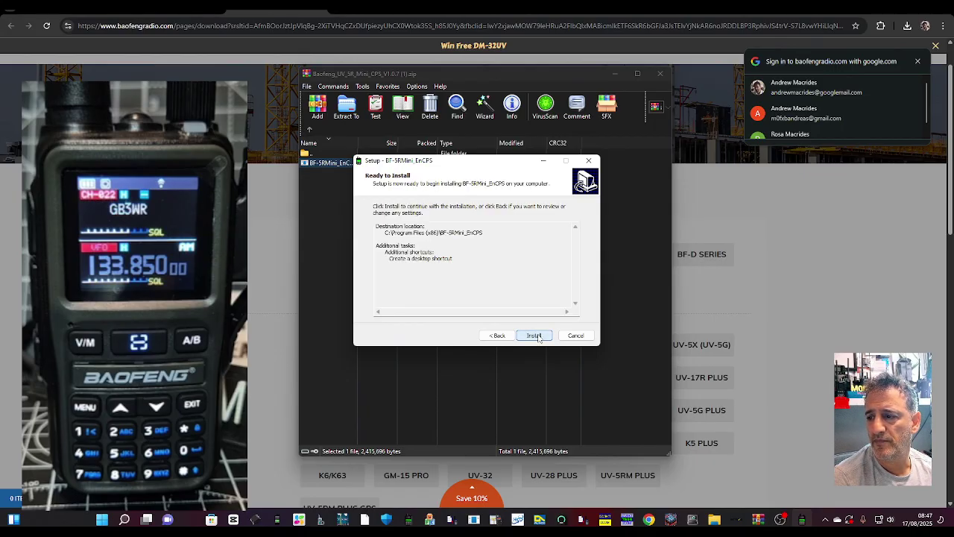
left_click(533, 335)
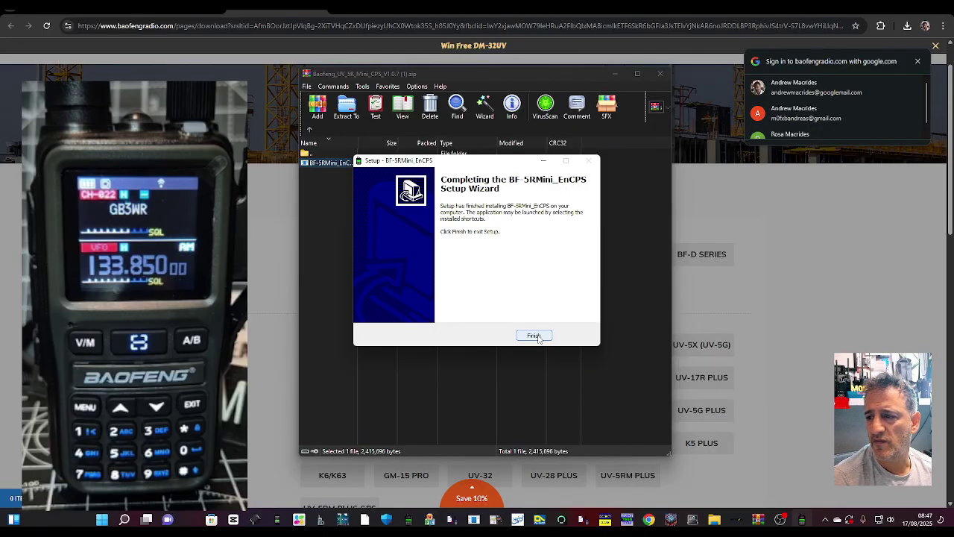
left_click(533, 335)
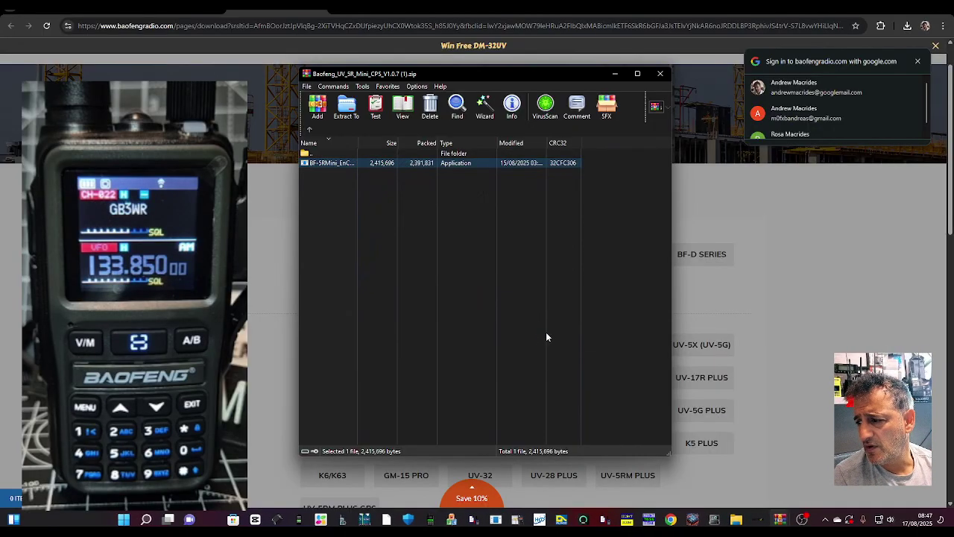
- Launch the newly installed BF-5RMini_EnCPS program
left_click(125, 517)
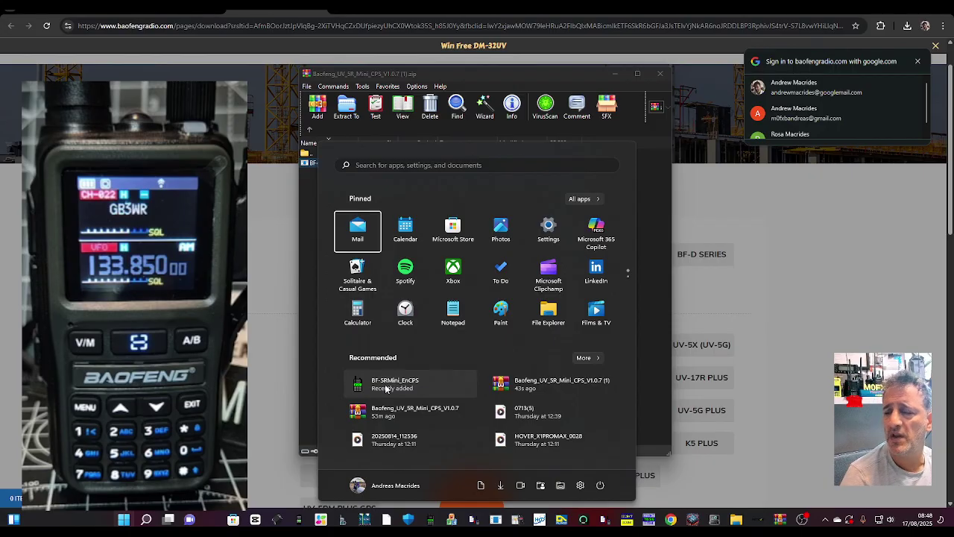
left_click(386, 383)
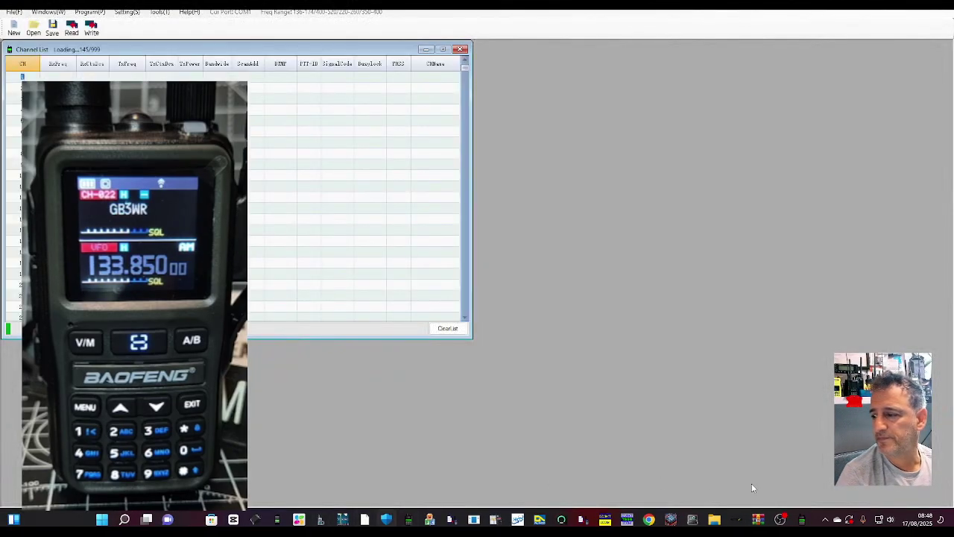
mouse_move(779, 520)
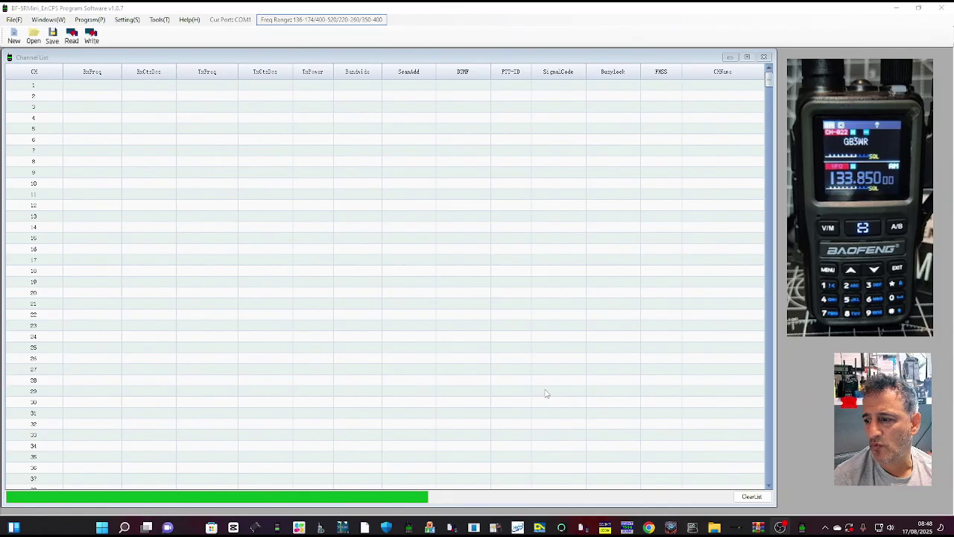
- Switch to Device Manager and check which COM port the USB-SERIAL CH340 programming cable uses, then minimize it
key("alt+Tab")
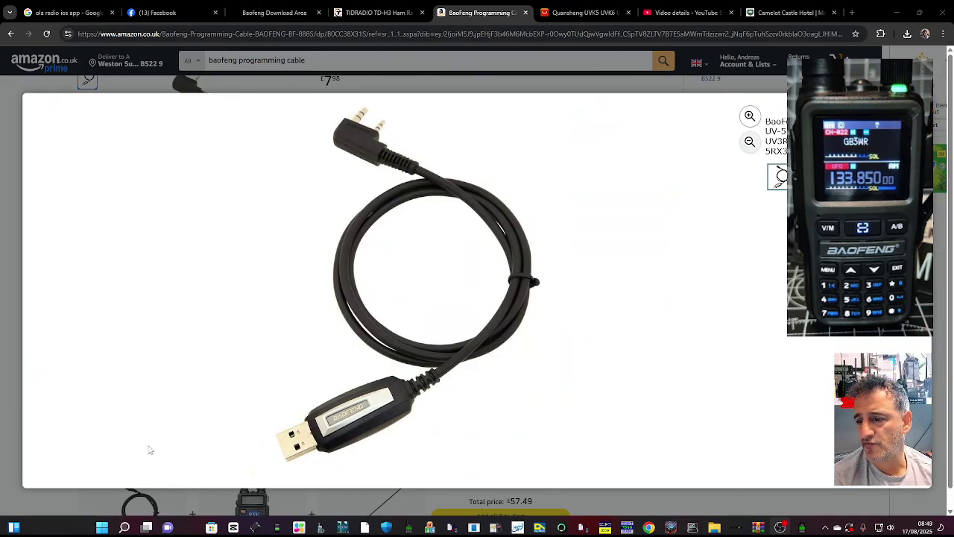
right_click(102, 529)
left_click(73, 313)
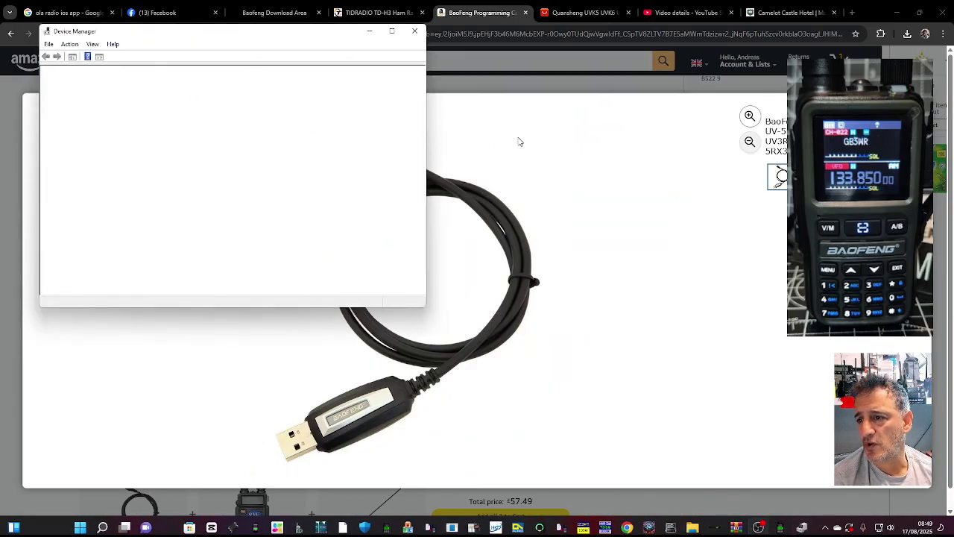
scroll(143, 143, "down", 5)
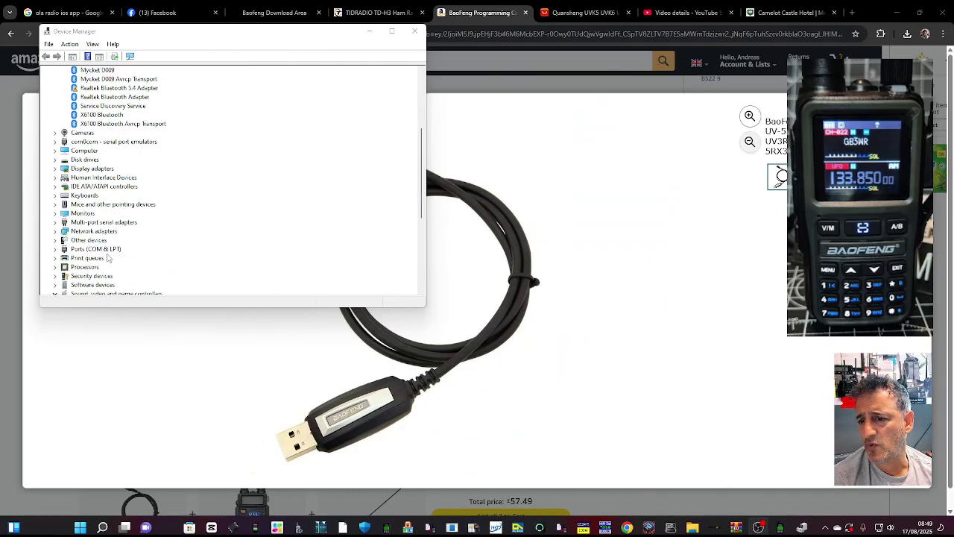
double_click(107, 250)
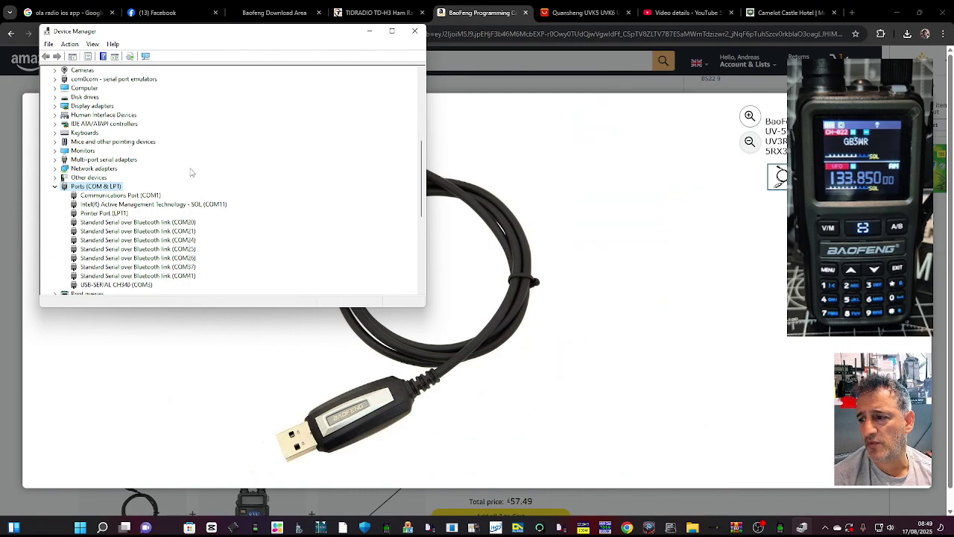
left_click(369, 31)
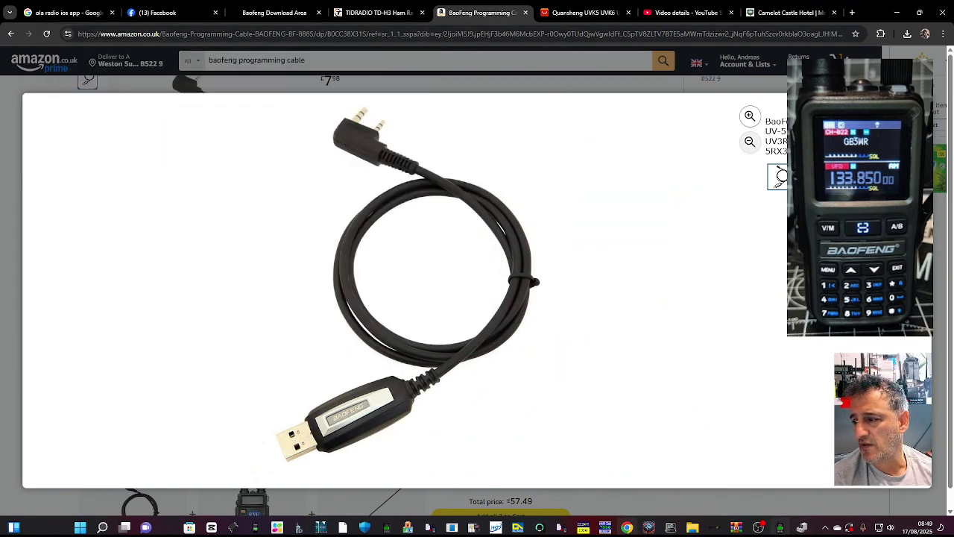
- Switch back to the BF-5RMini_EnCPS software and set its serial port to COM3
left_click(781, 527)
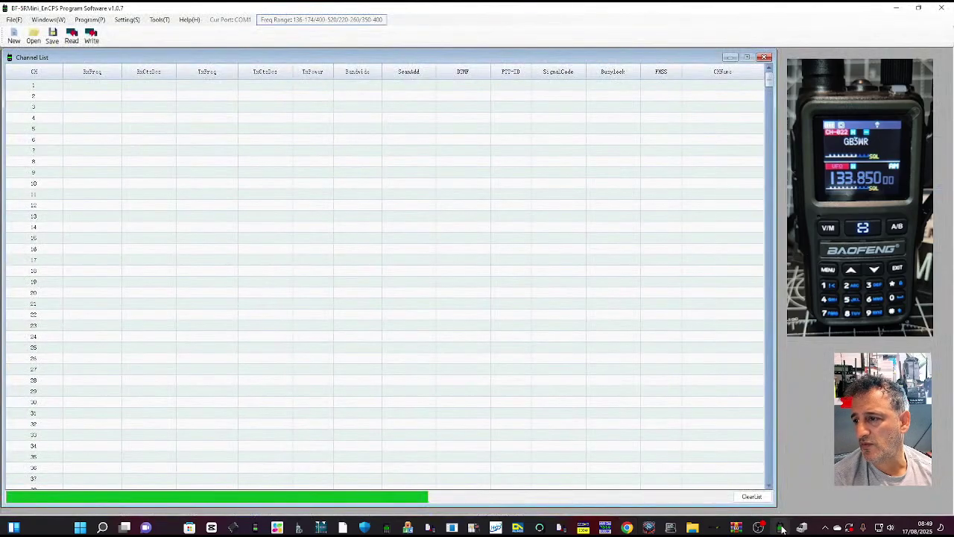
left_click(91, 20)
mouse_move(129, 25)
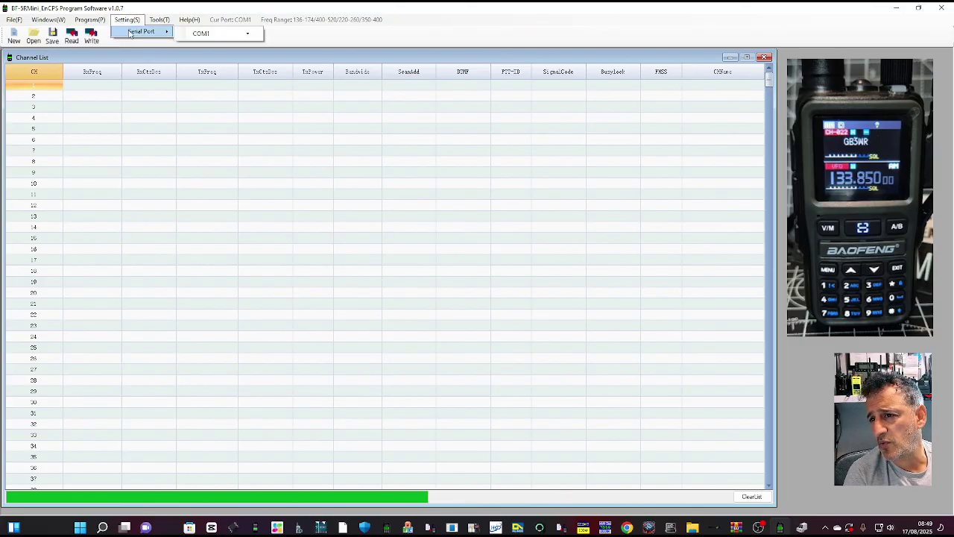
left_click(247, 34)
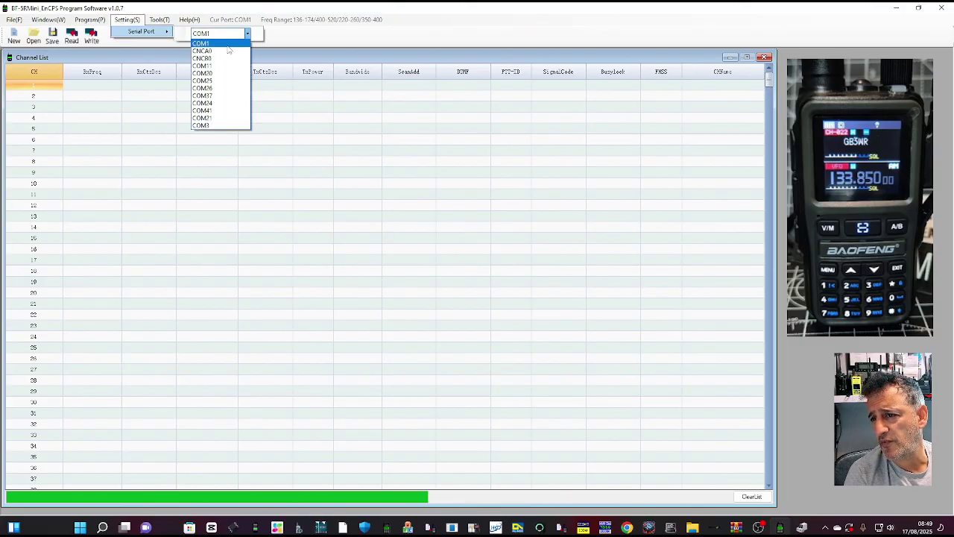
left_click(224, 130)
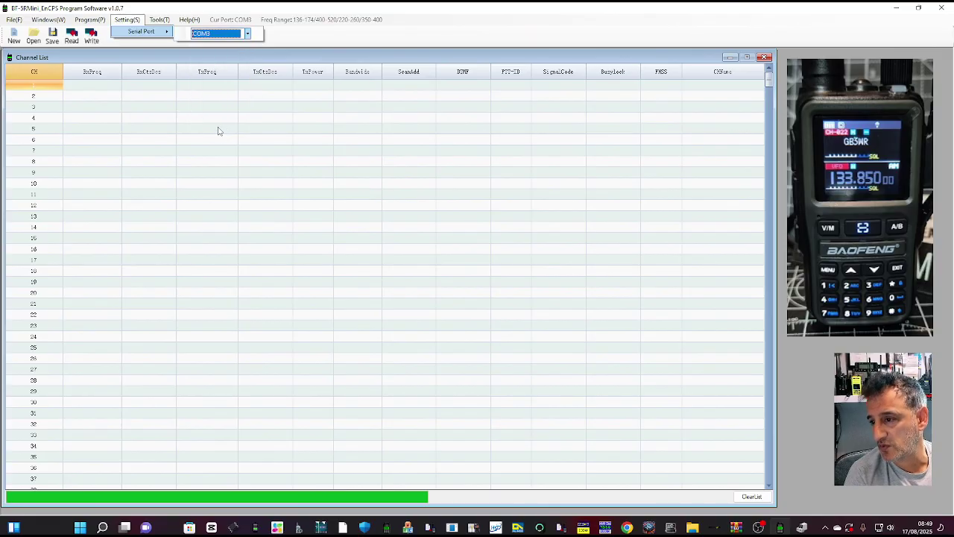
- Read the data from the connected radio into the channel list
mouse_move(59, 24)
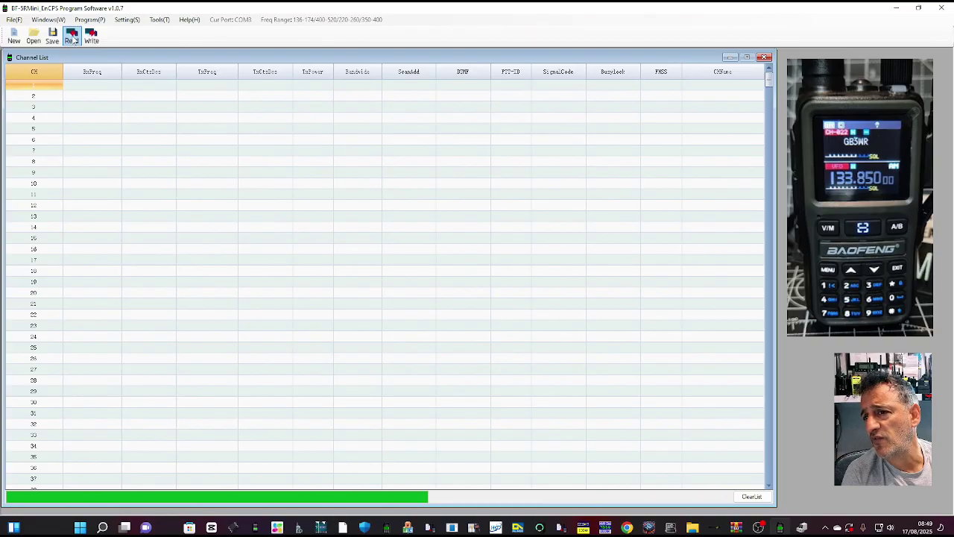
left_click(73, 40)
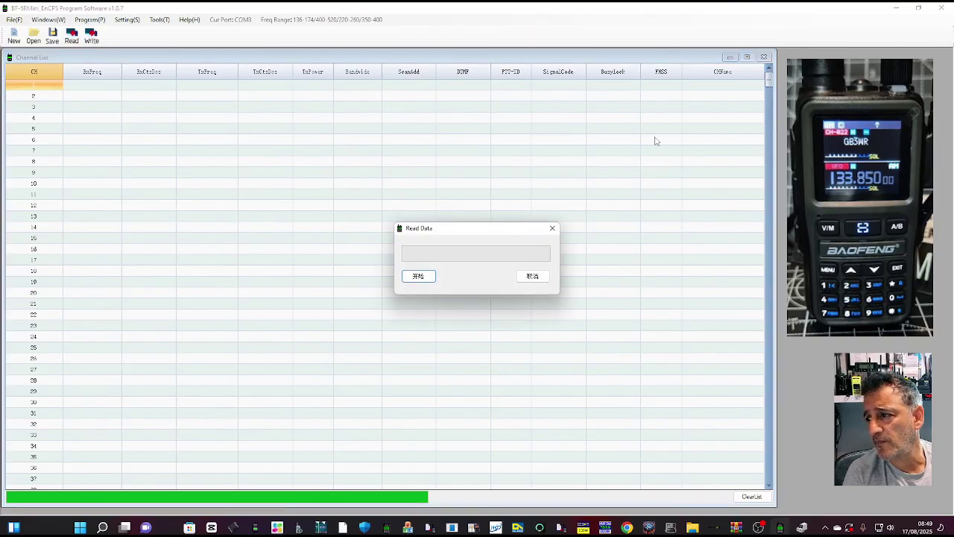
left_click(421, 279)
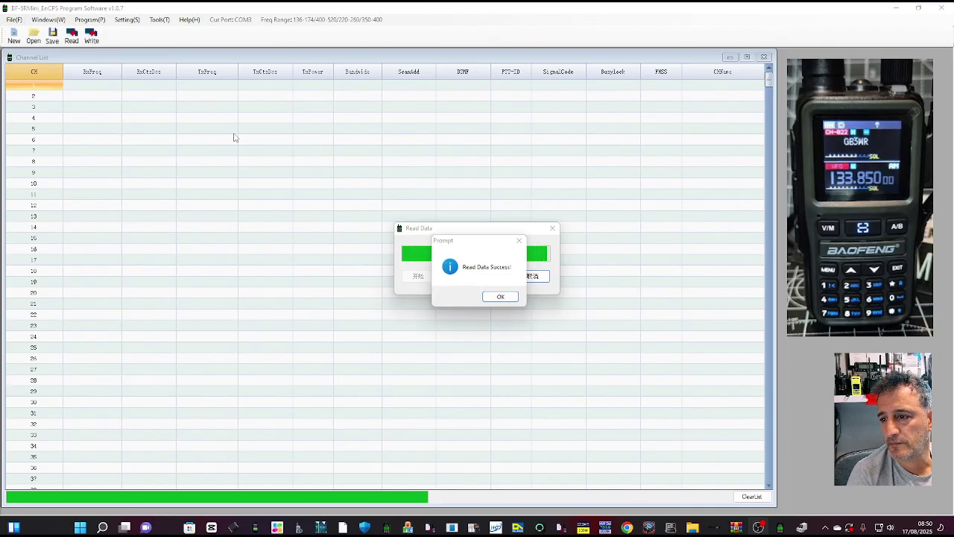
left_click(502, 298)
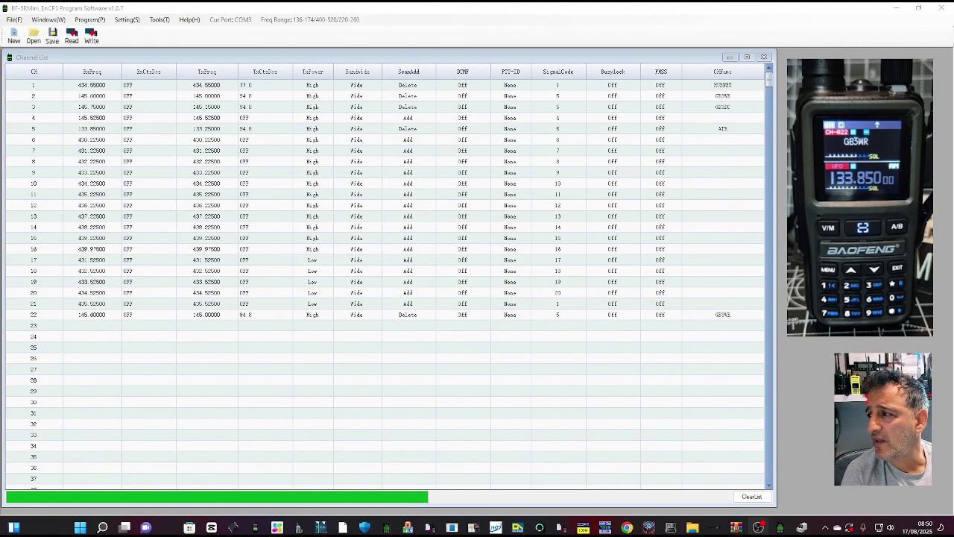
left_click(758, 527)
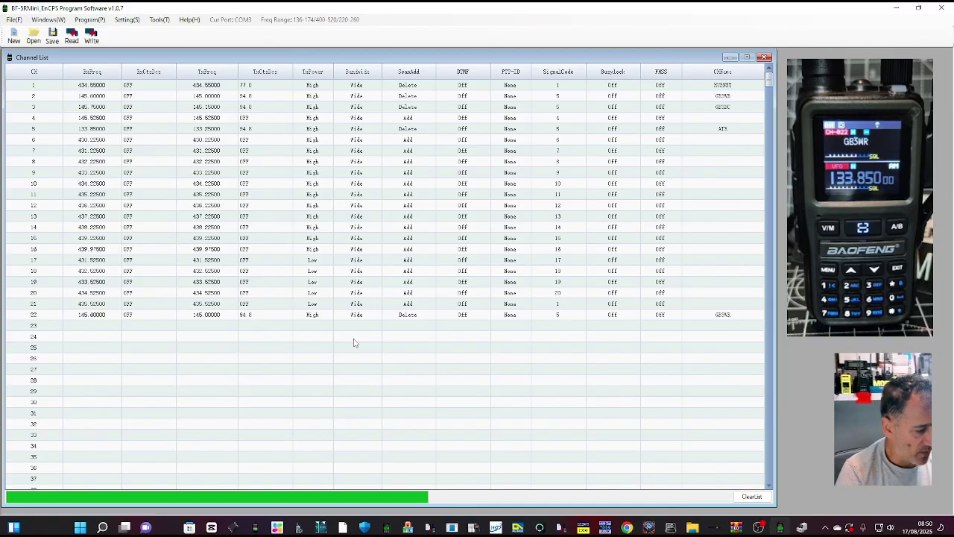
left_click(759, 527)
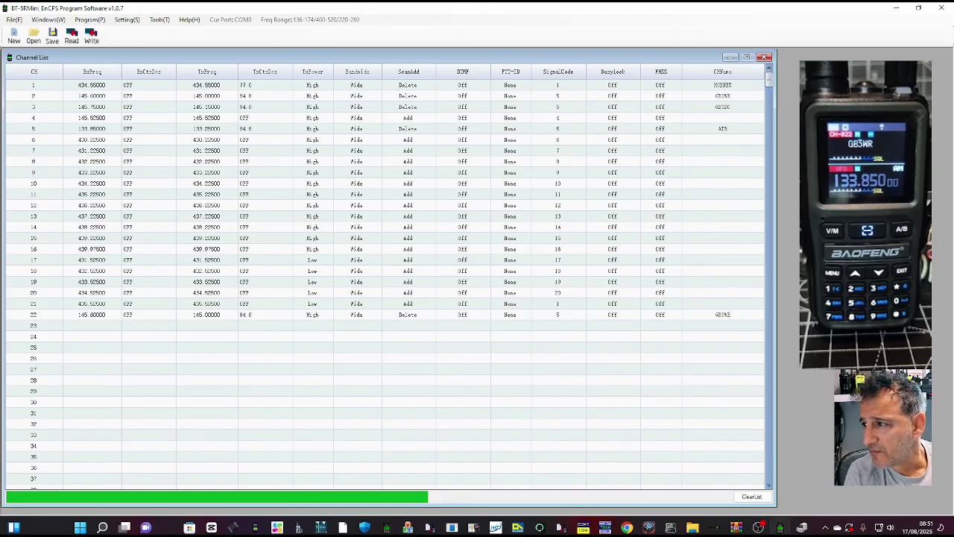
double_click(101, 119)
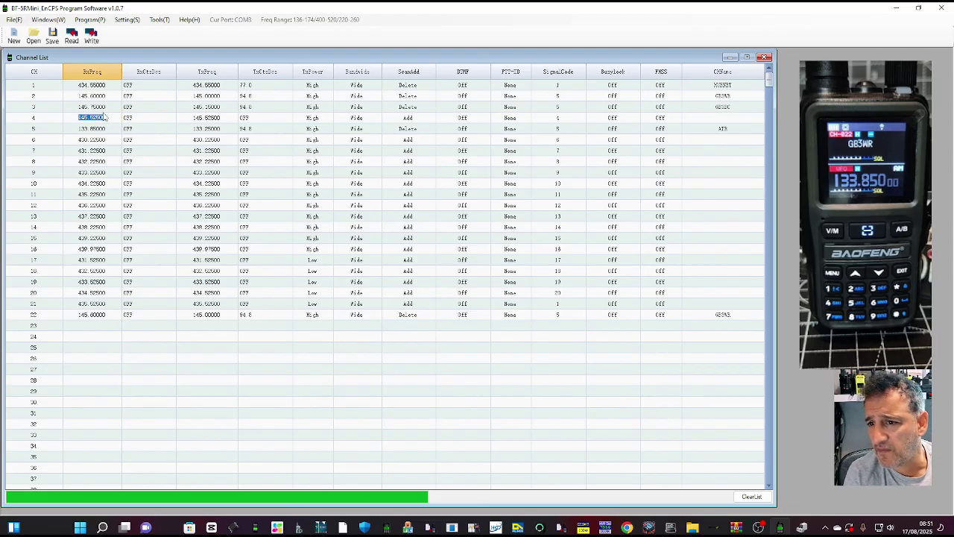
key("alt")
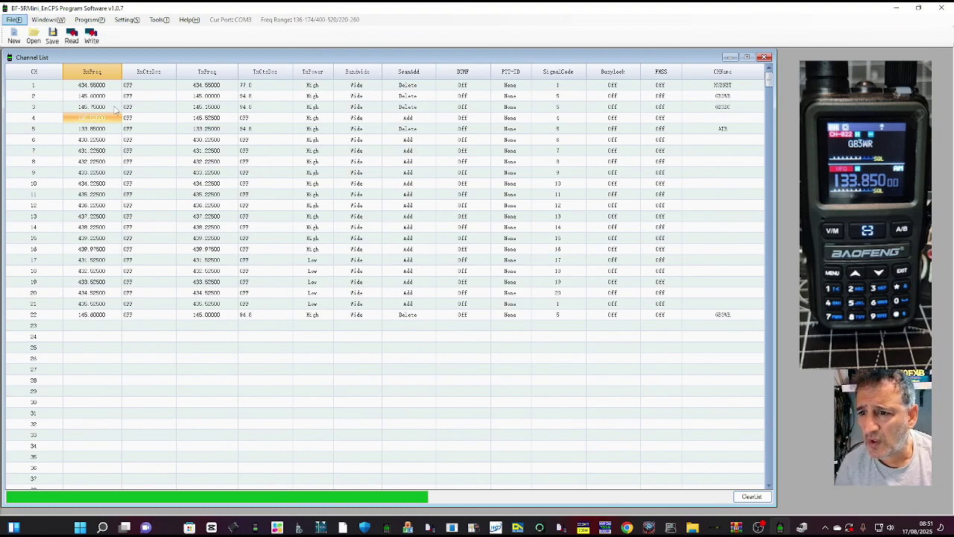
left_click(91, 119)
double_click(90, 119)
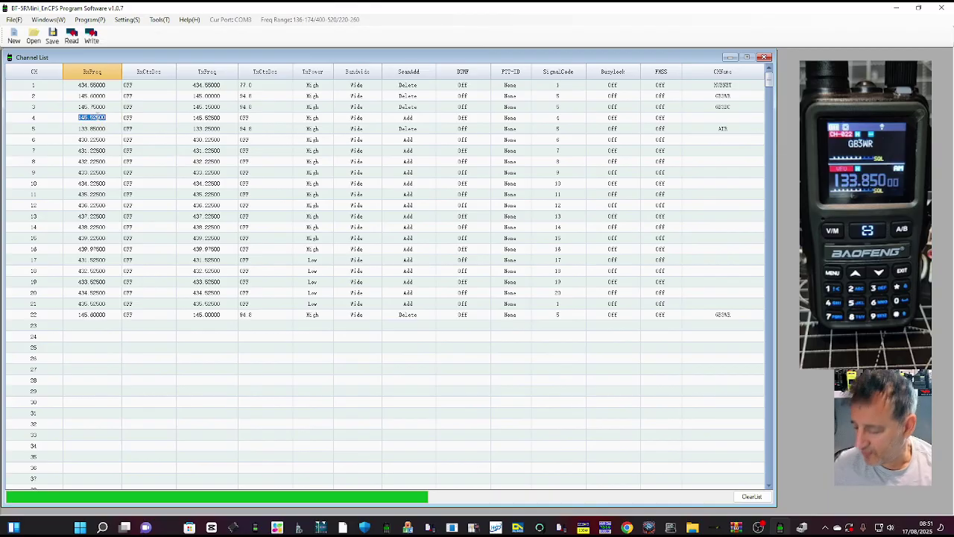
key("alt")
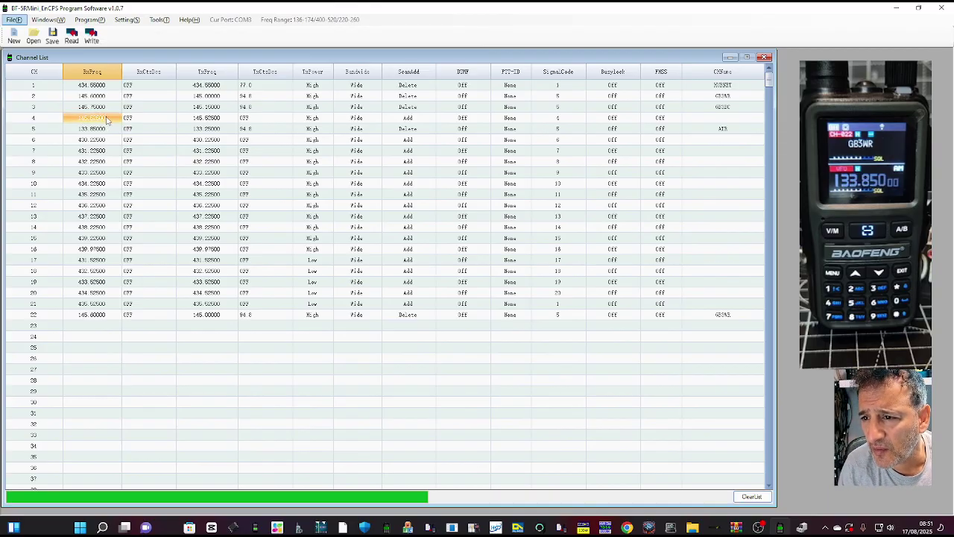
double_click(107, 120)
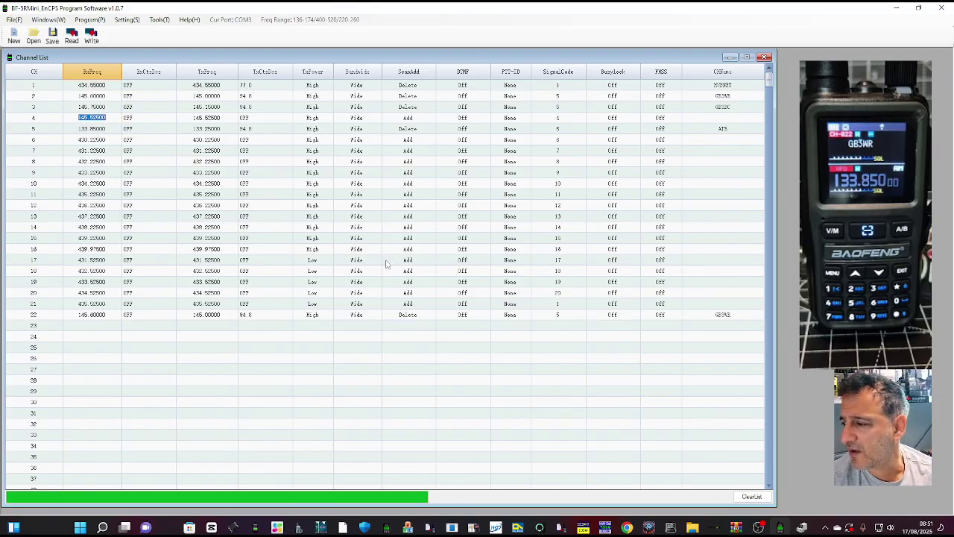
left_click(758, 528)
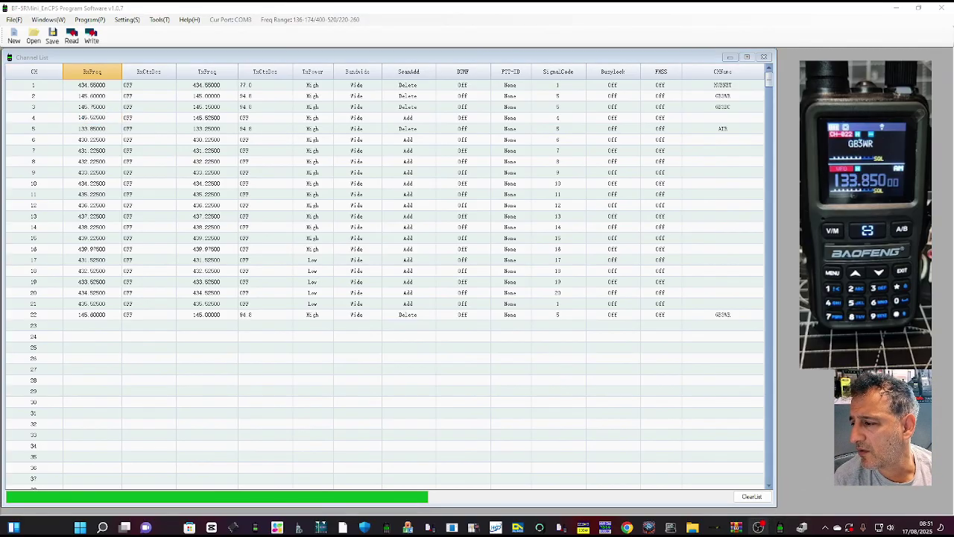
left_click(723, 117)
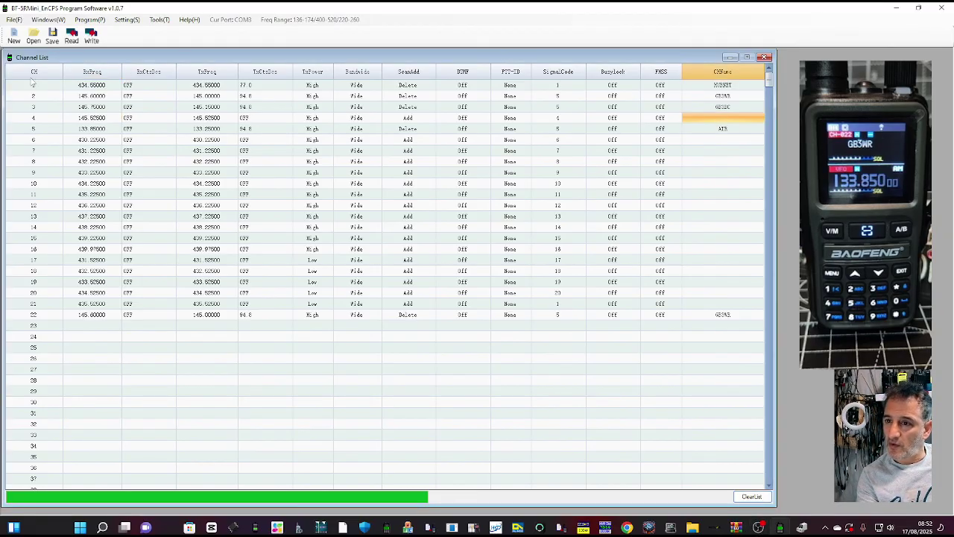
- Save the data read from the radio as a dat file named mini in the Downloads folder
left_click(13, 22)
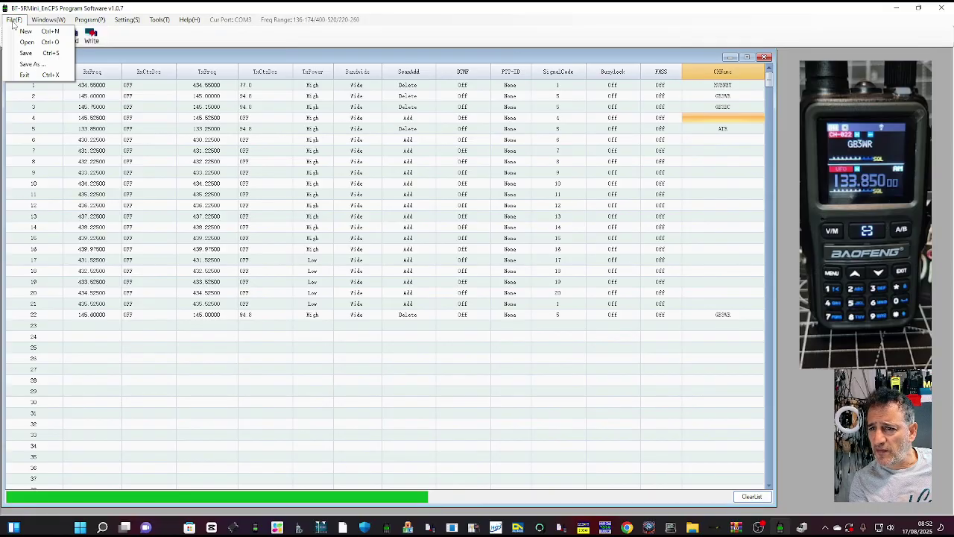
left_click(24, 54)
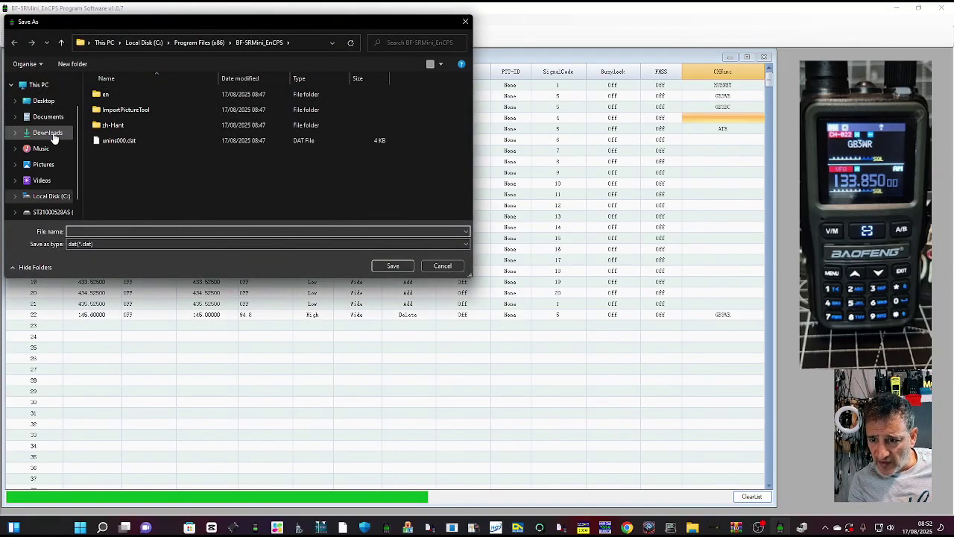
left_click(58, 134)
left_click(162, 233)
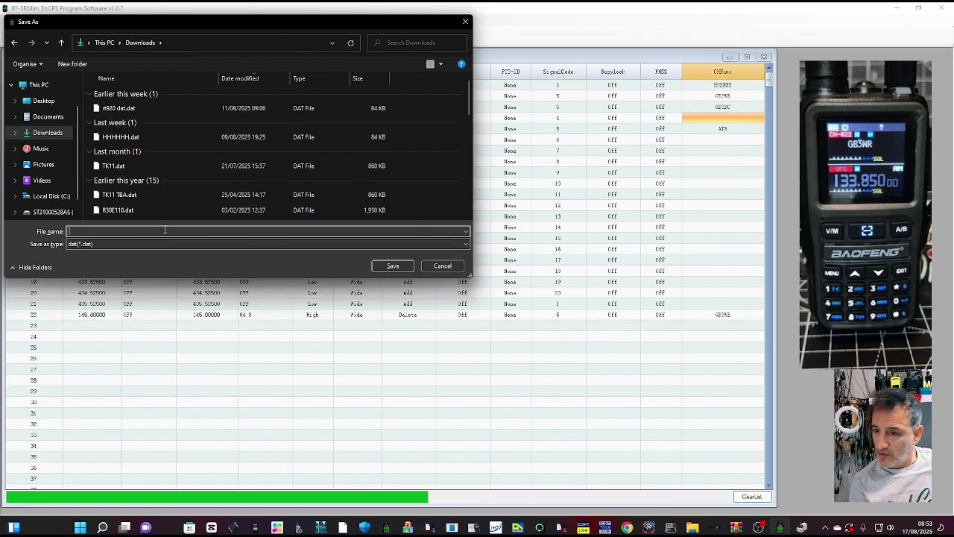
left_click(759, 527)
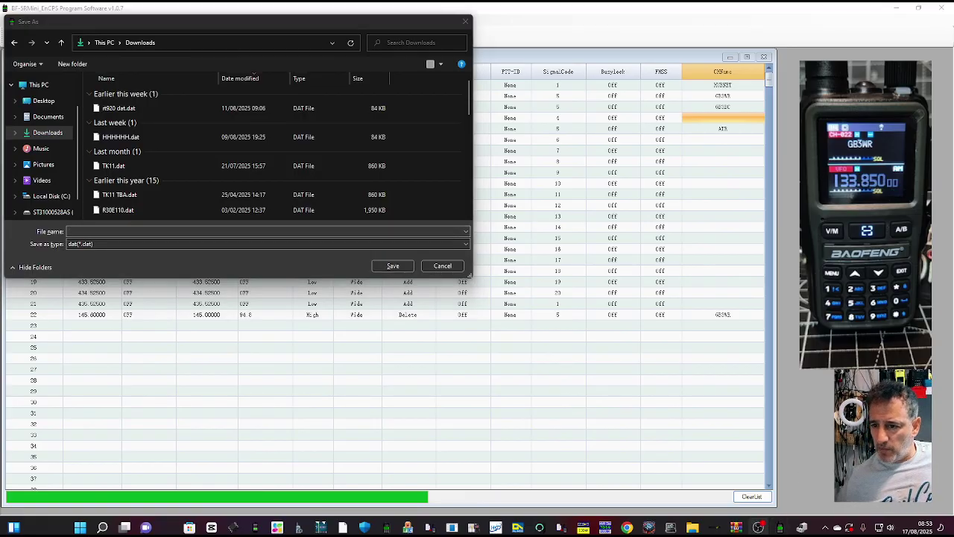
left_click(142, 231)
type("mini")
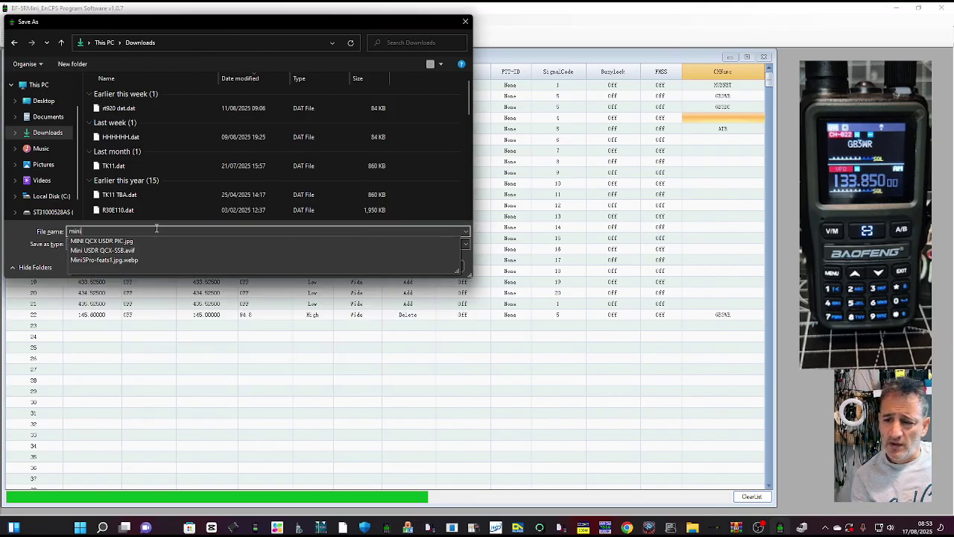
left_click(291, 253)
left_click(392, 269)
left_click(504, 267)
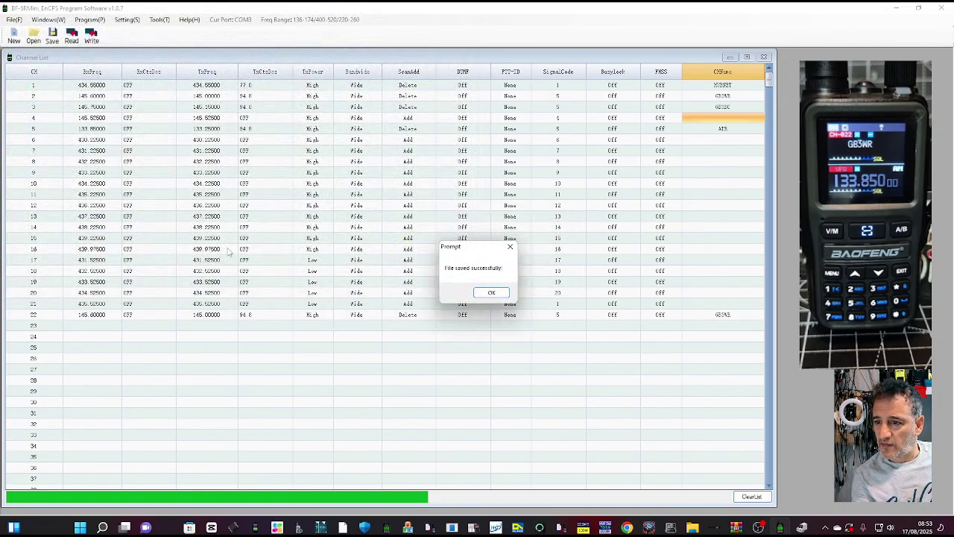
left_click(491, 293)
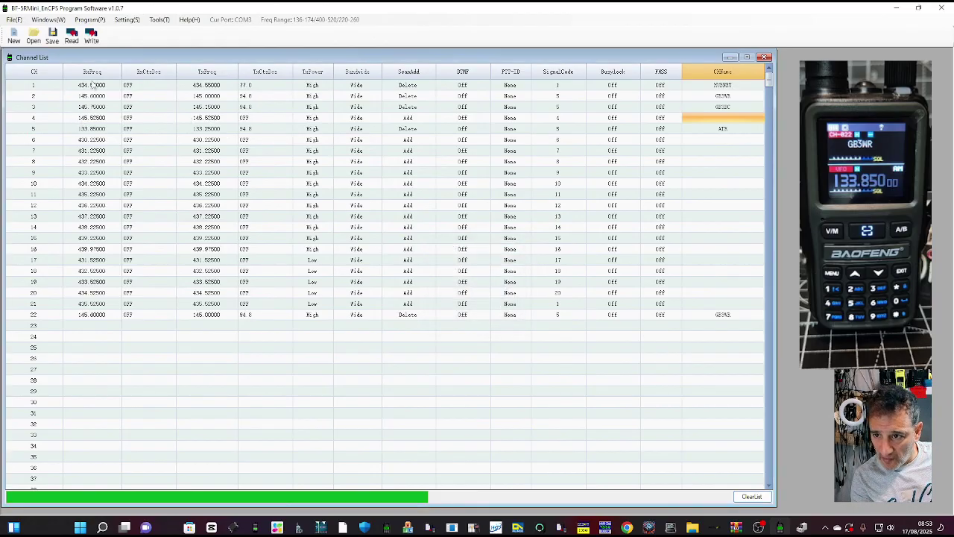
- Set the receive frequency of channel 4 to 430.925
left_click(96, 117)
left_click(96, 117)
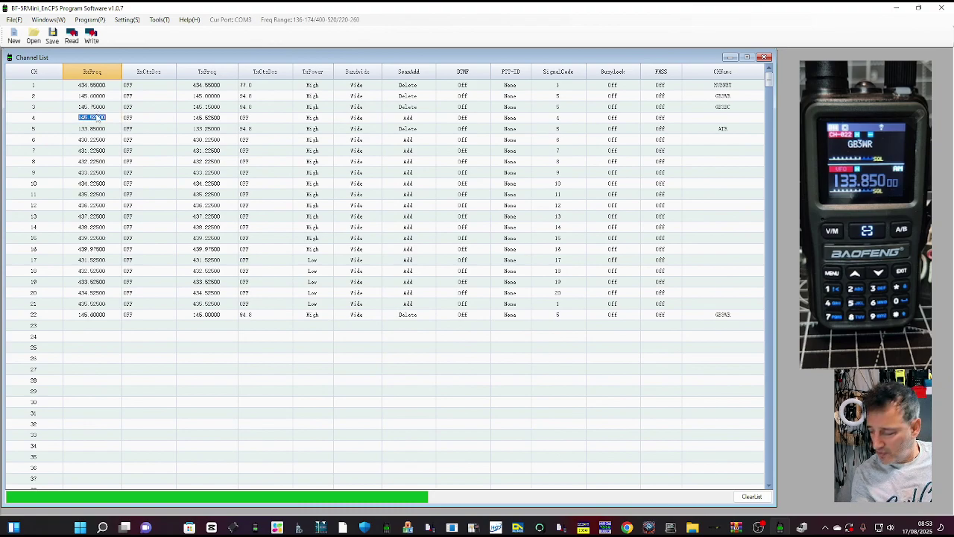
key("BackSpace")
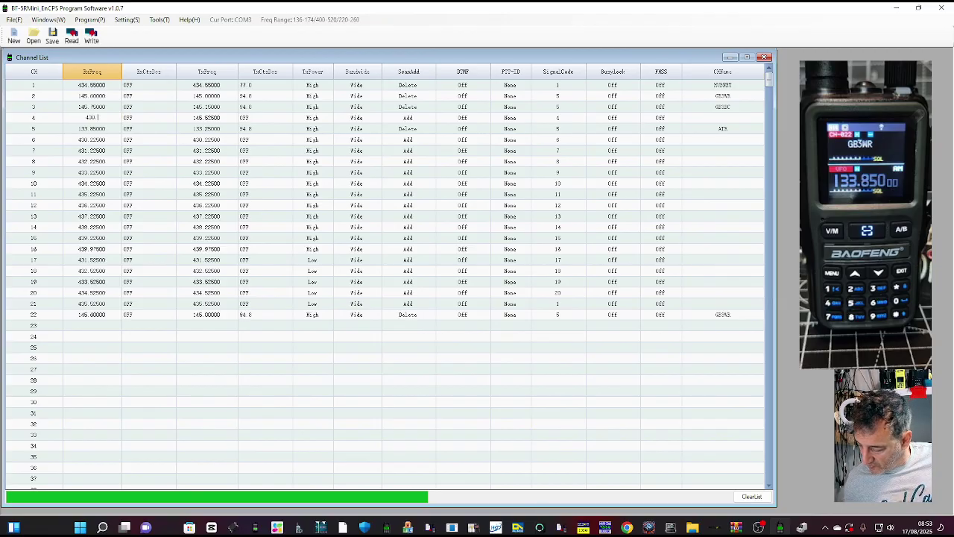
type("430.925")
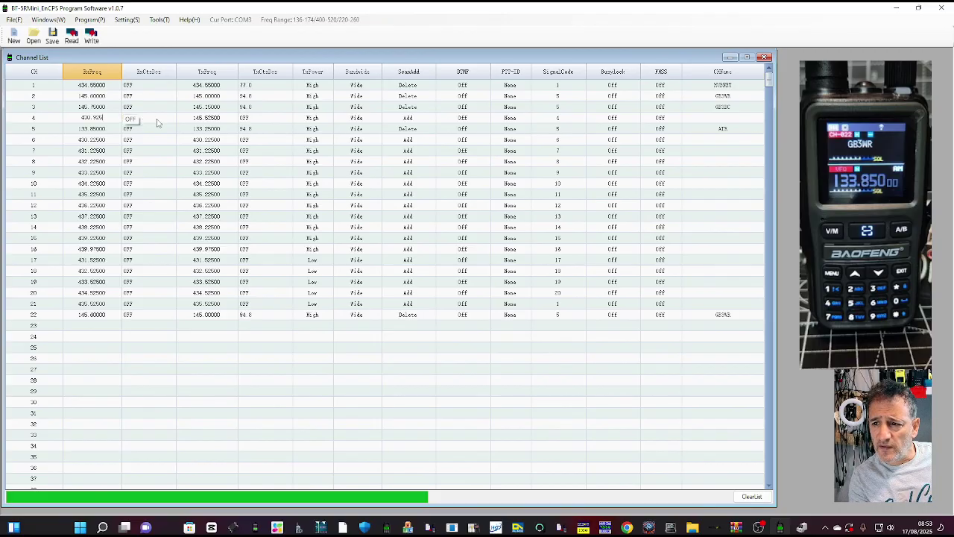
- Set the transmit frequency of channel 4 to 434.545
left_click(208, 119)
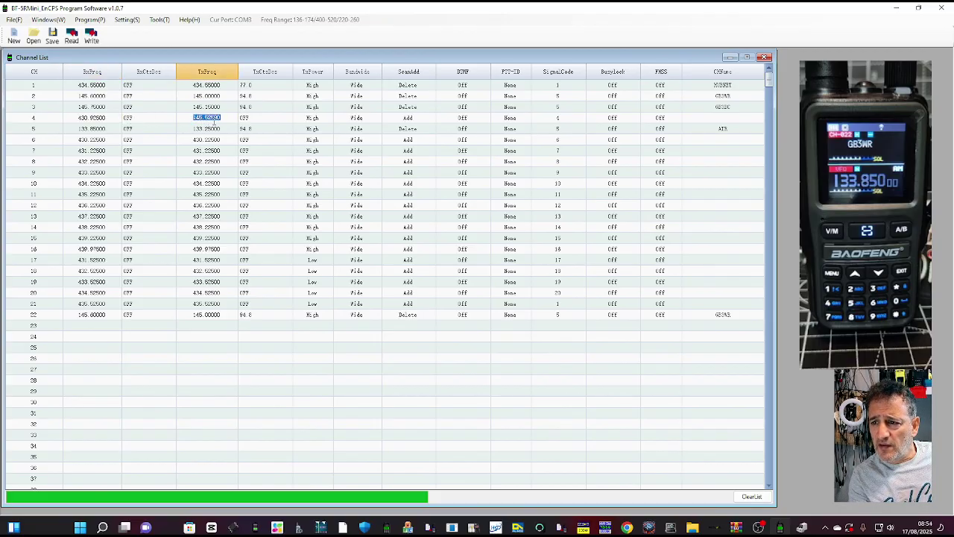
type("434.")
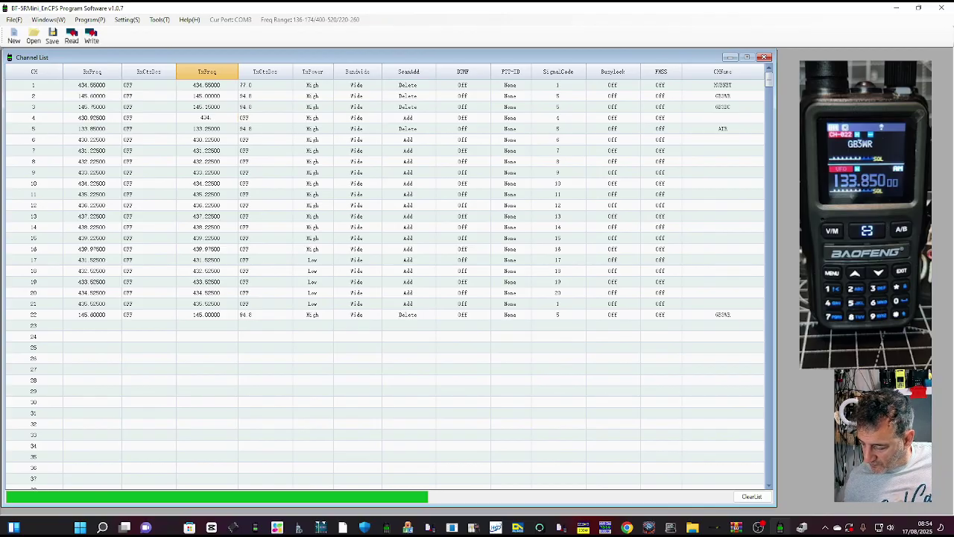
type("525")
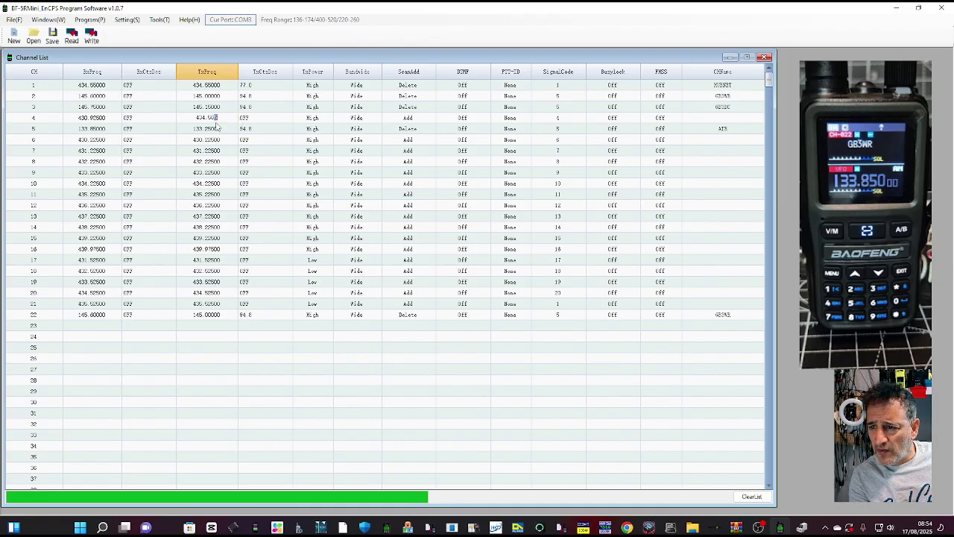
key("BackSpace")
key("BackSpace")
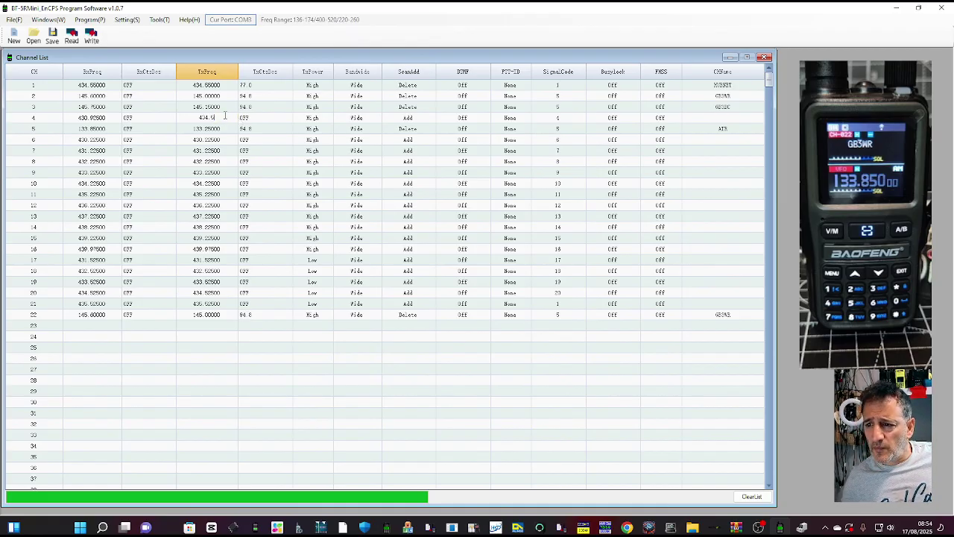
type("45")
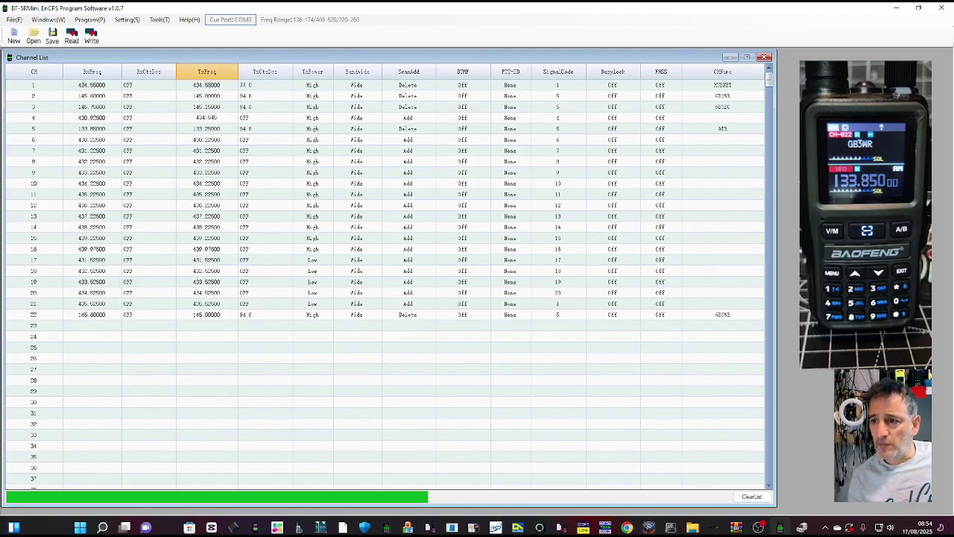
- Set channel 4's transmit tone to 77.0 with High power, and enter the repeater callsign as its channel name
left_click(289, 118)
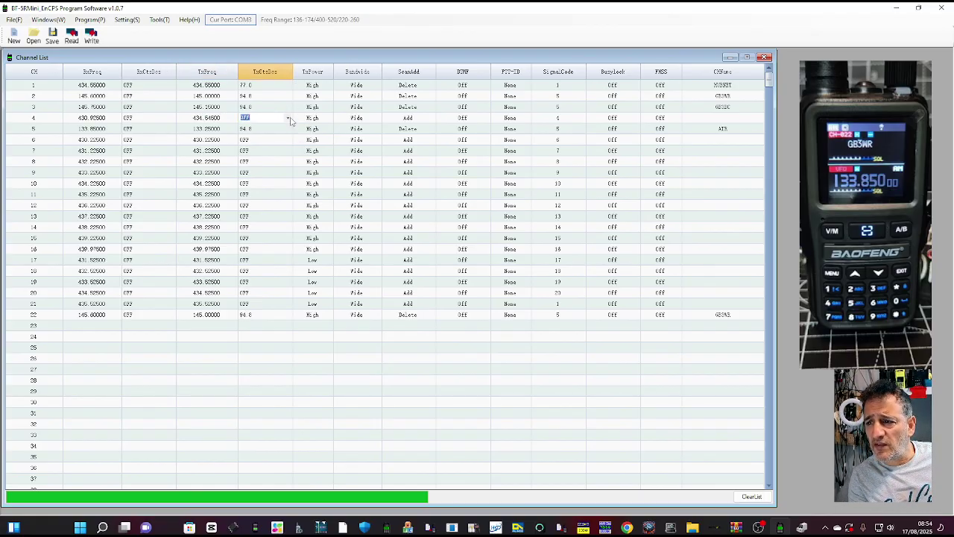
left_click(289, 119)
left_click(268, 155)
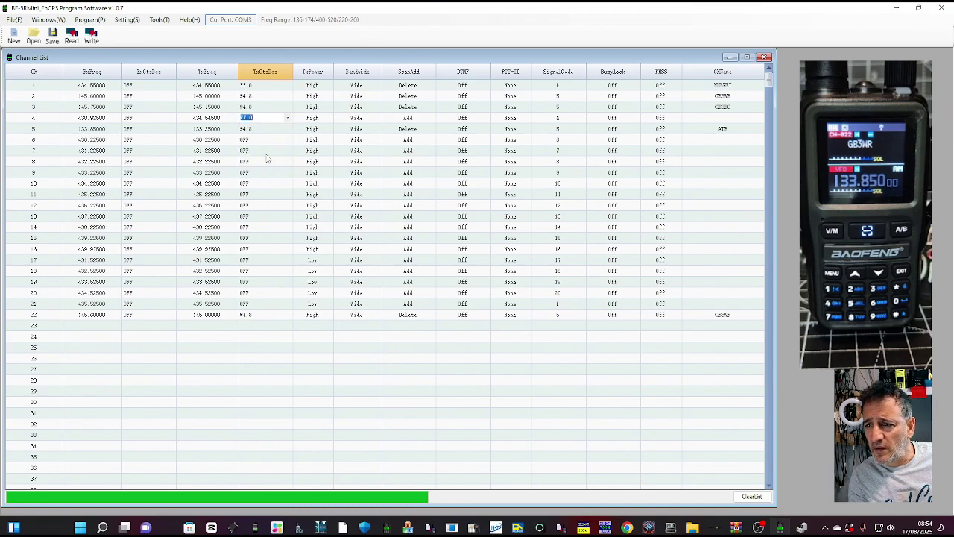
left_click(313, 118)
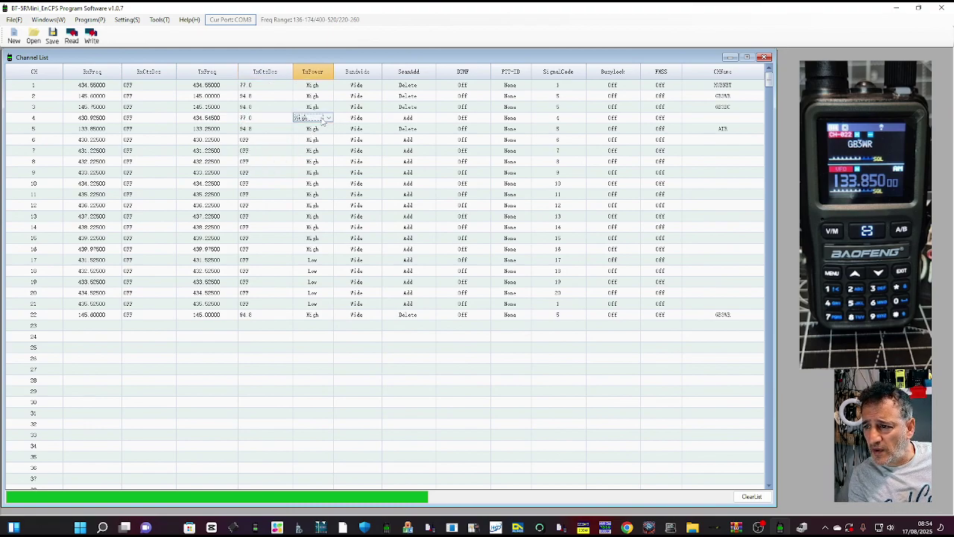
left_click(322, 120)
left_click(322, 123)
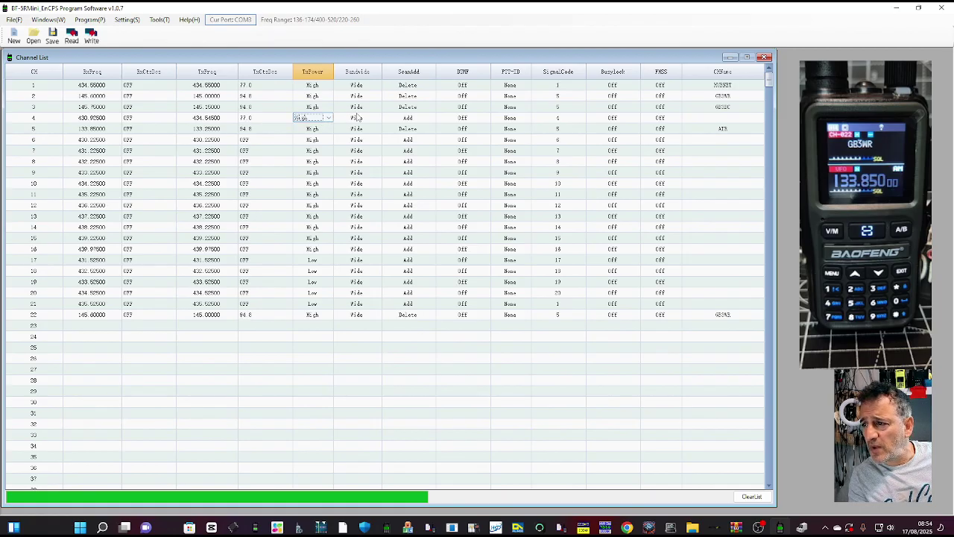
left_click(723, 118)
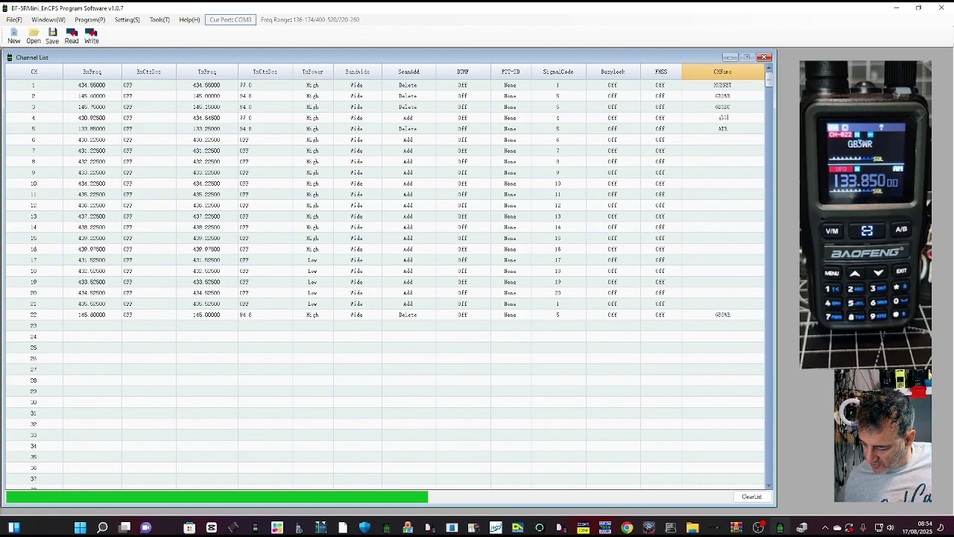
type("EI")
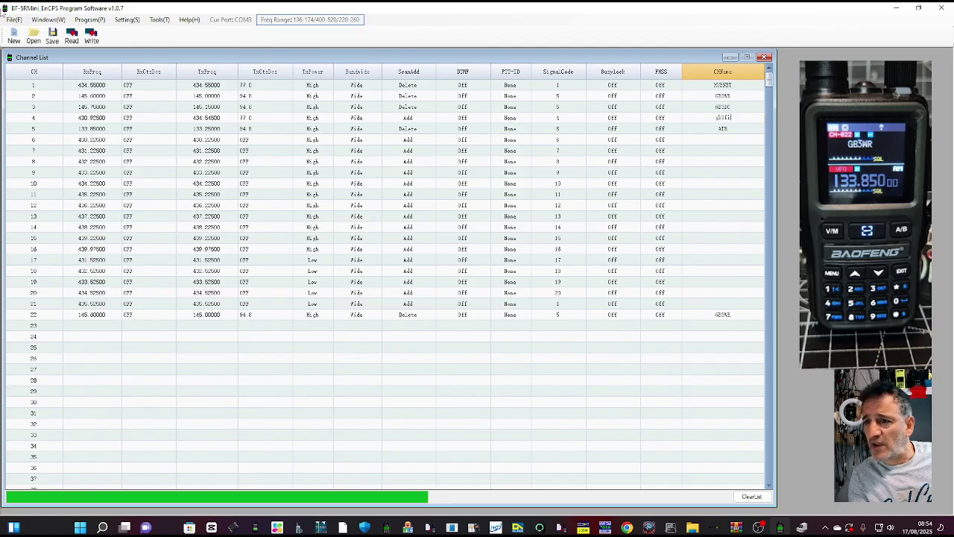
- Open the VFO Mode settings, examine the options for VFO A and VFO B, and close the window
left_click(89, 19)
mouse_move(68, 22)
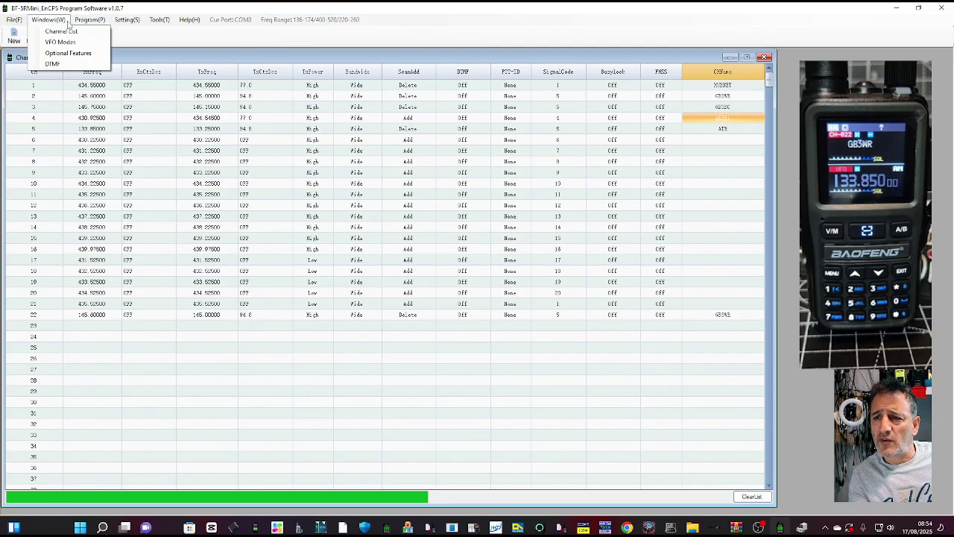
left_click(58, 42)
left_click_drag(161, 72, 273, 107)
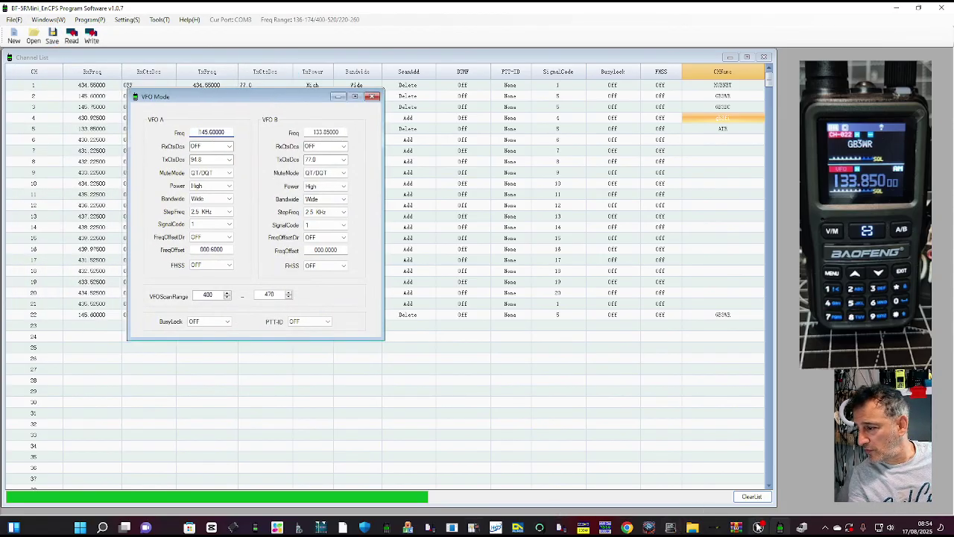
left_click(759, 527)
left_click(759, 527)
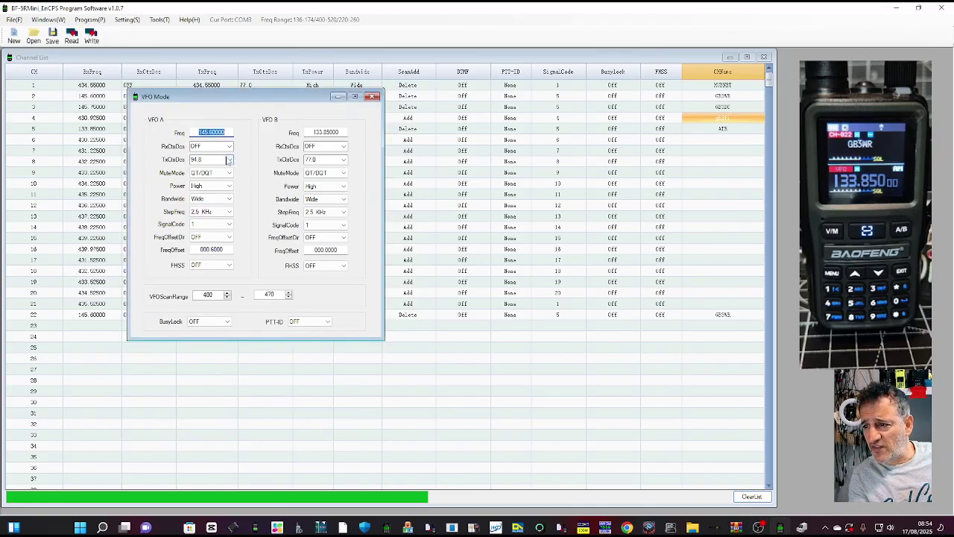
left_click(372, 98)
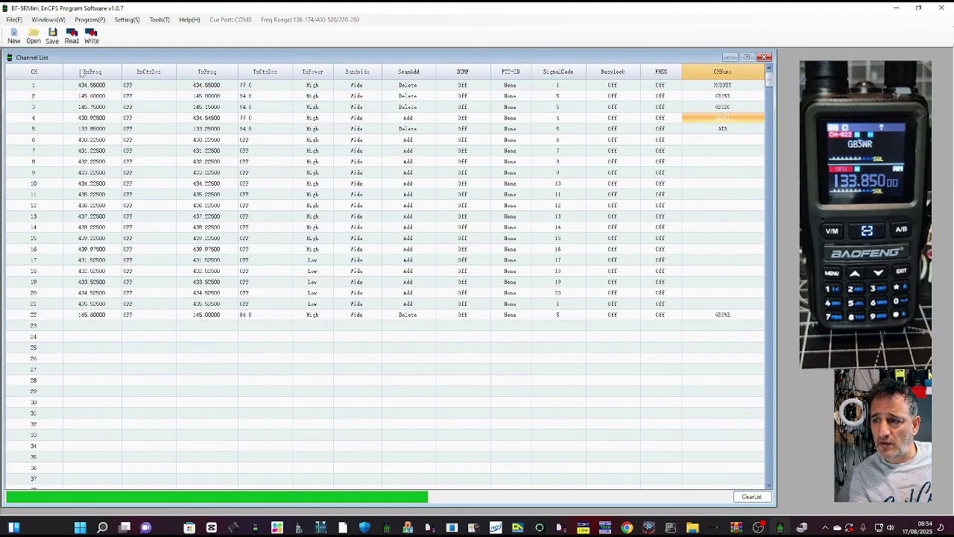
- Open the Optional Features settings and reposition the window to examine the radio's general options
left_click(45, 21)
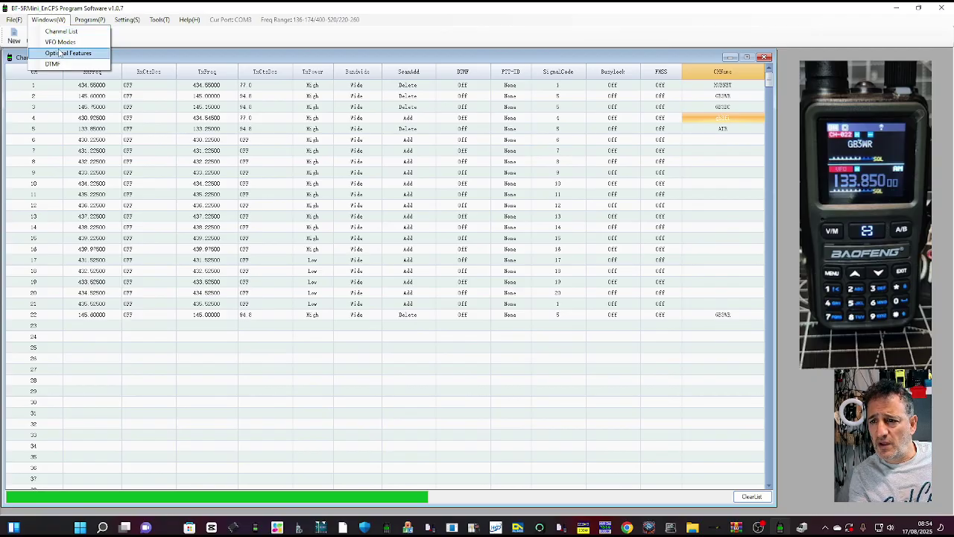
left_click(61, 53)
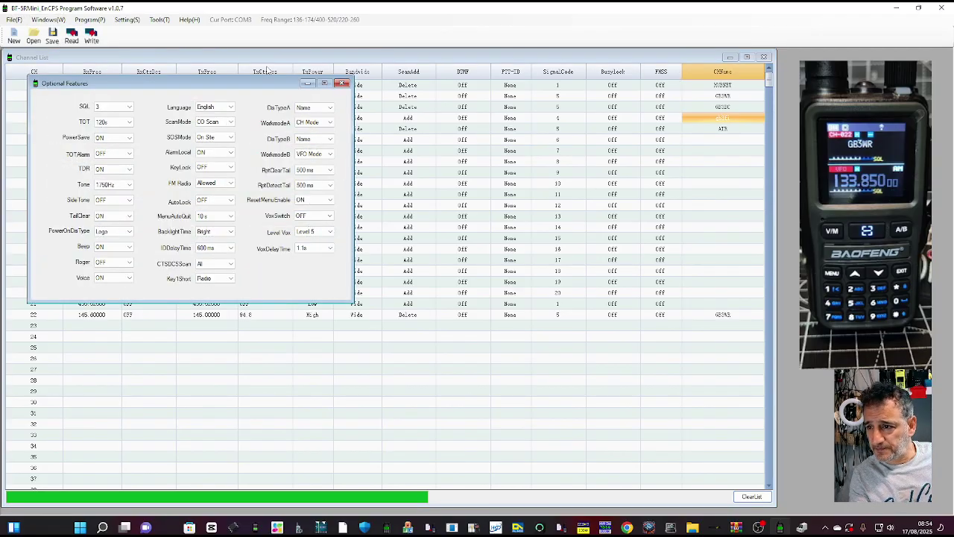
left_click_drag(249, 82, 311, 98)
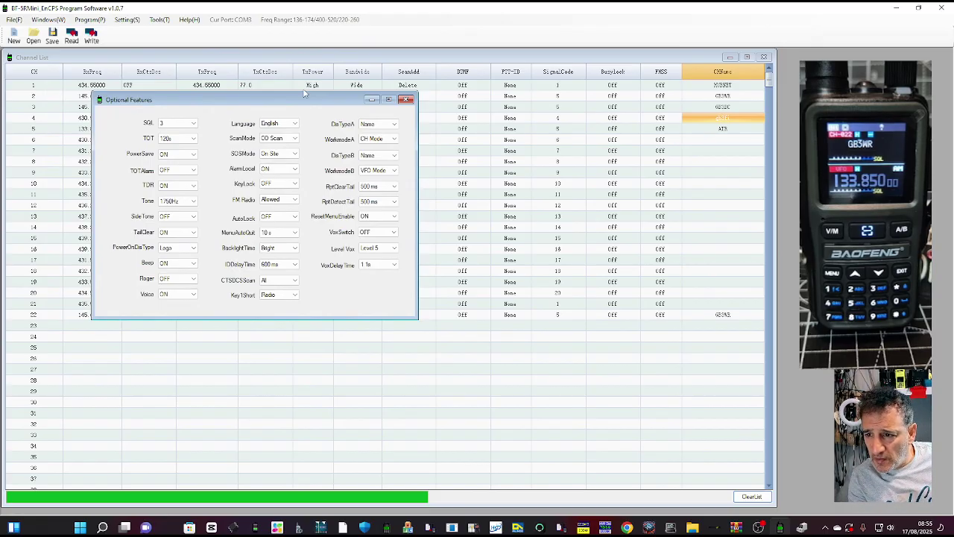
- Set the radio's TOT option to OFF in the Optional Features
left_click(194, 139)
left_click(178, 213)
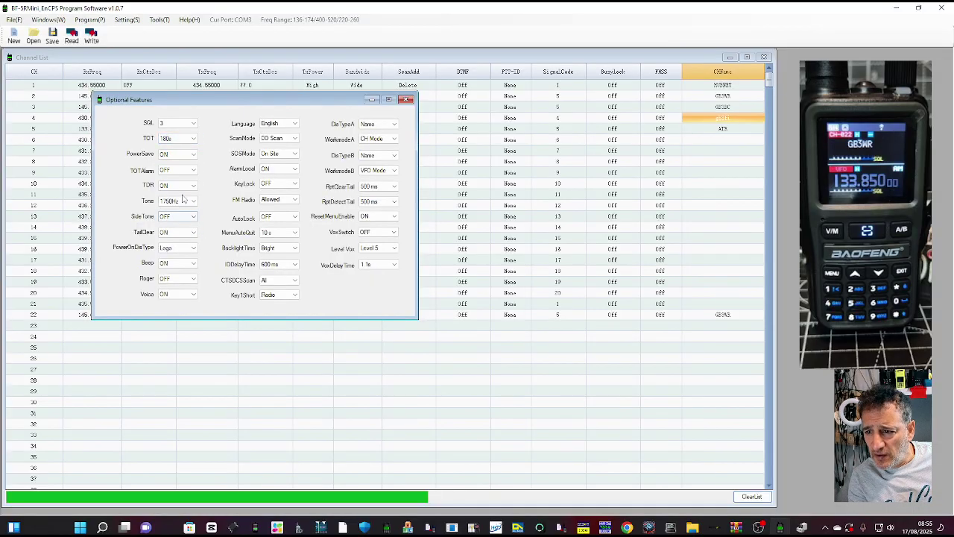
left_click(194, 139)
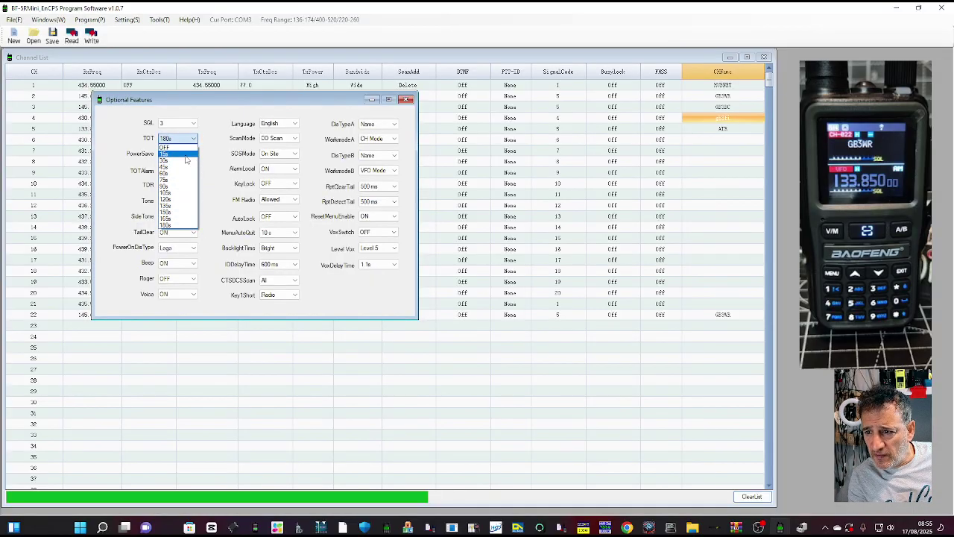
left_click(182, 148)
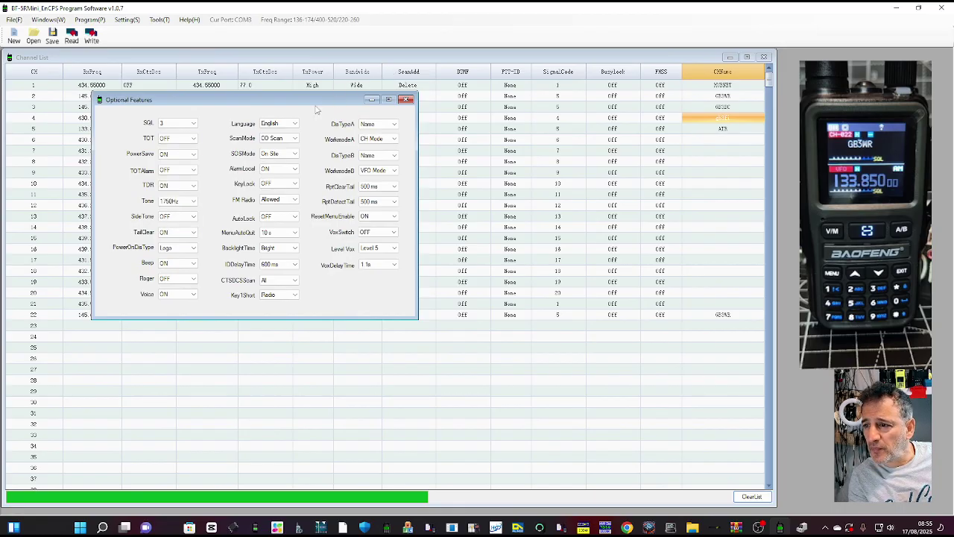
- Examine the language, display type and work mode options for channels A and B, plus the repeater tail option
left_click(298, 124)
left_click(298, 124)
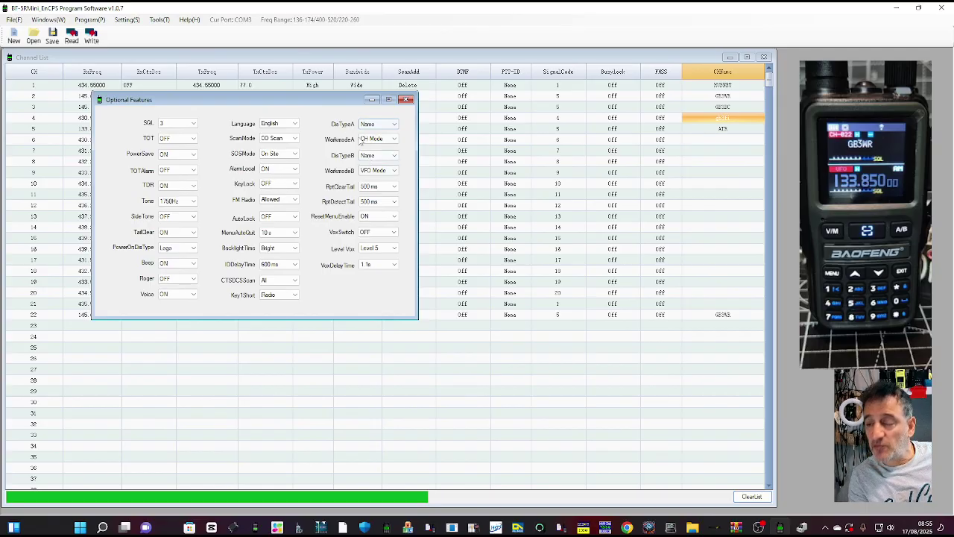
left_click(364, 139)
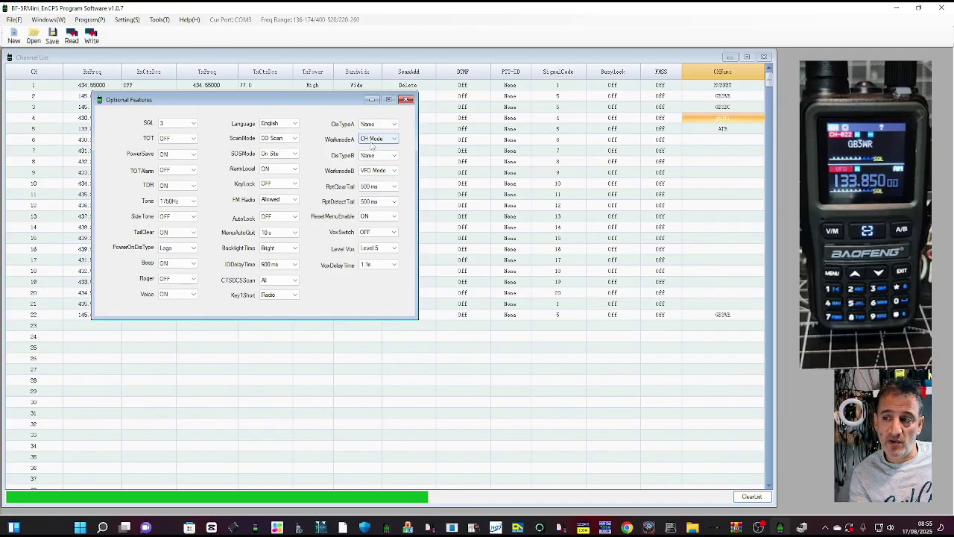
left_click(393, 156)
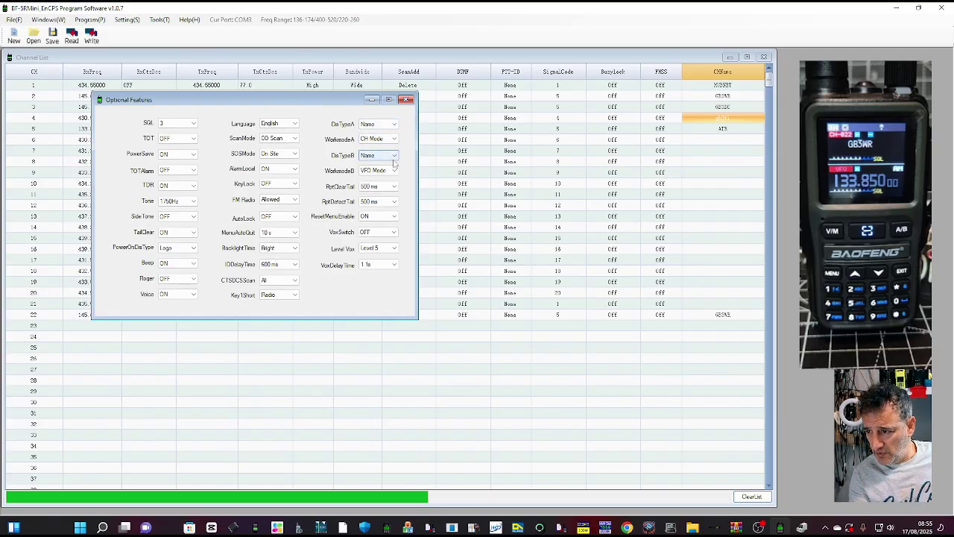
left_click(393, 171)
left_click(393, 186)
left_click(377, 124)
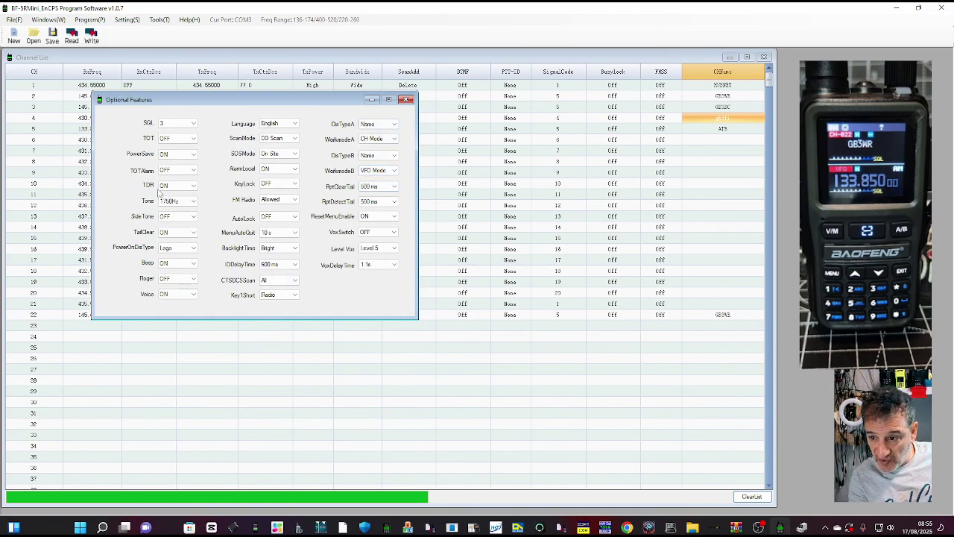
- Examine the TDR, Beep, CTSDCSScan and FM Radio options, and close the Optional Features window
left_click(164, 185)
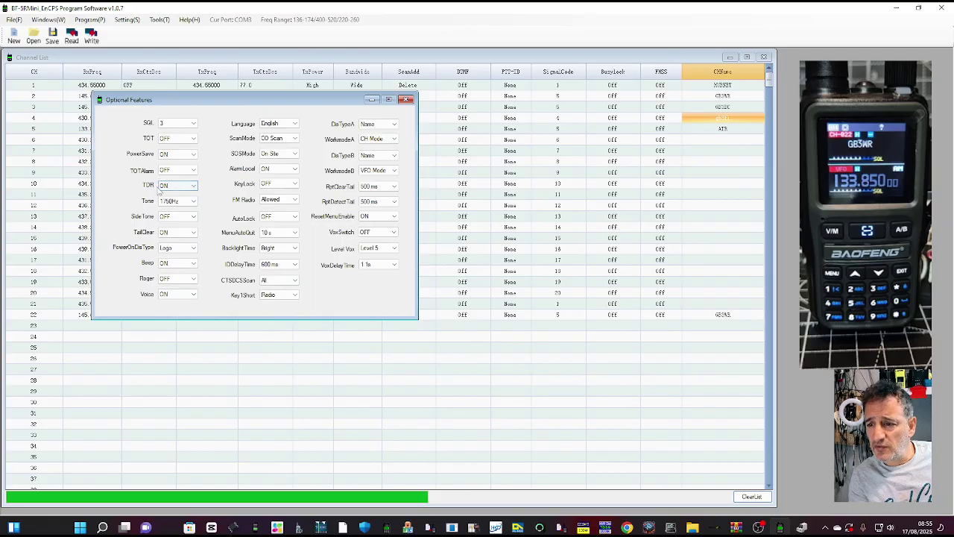
left_click(176, 263)
left_click(278, 280)
left_click(293, 202)
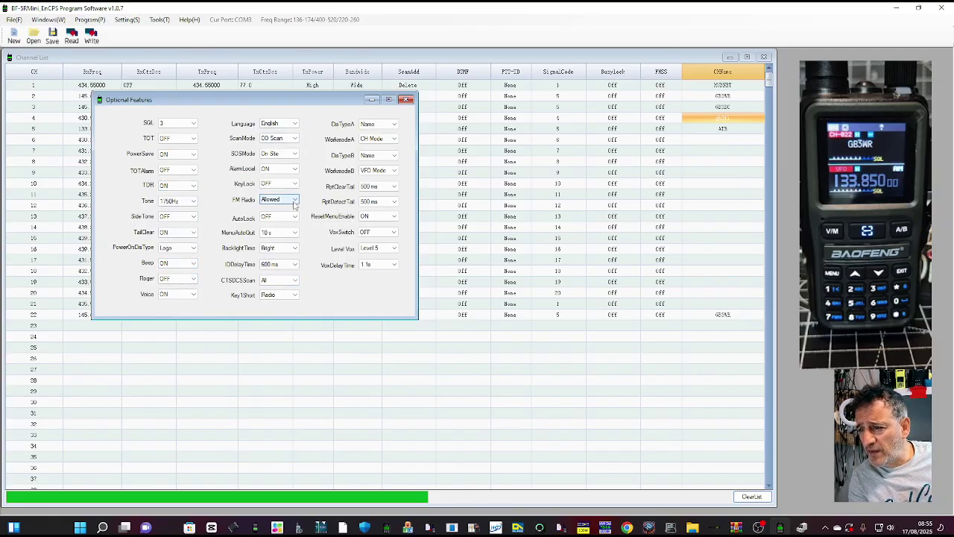
left_click(294, 201)
left_click(295, 205)
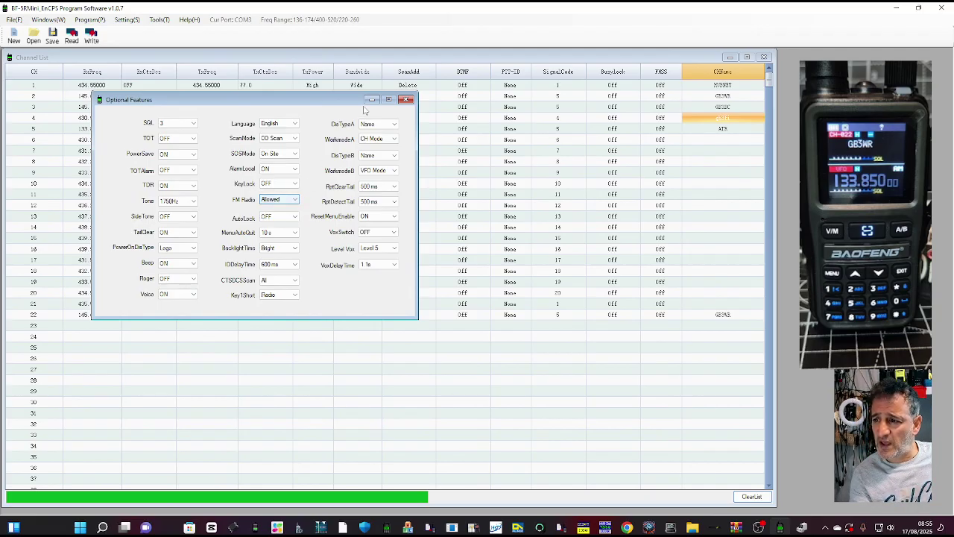
left_click(406, 99)
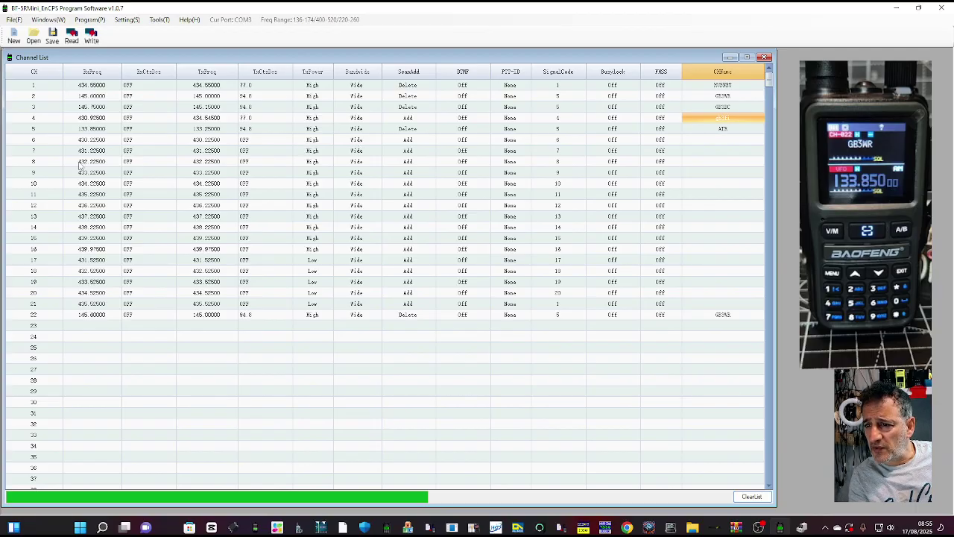
- Examine the bandwidth setting of channel 5 in the channel list
left_click(362, 133)
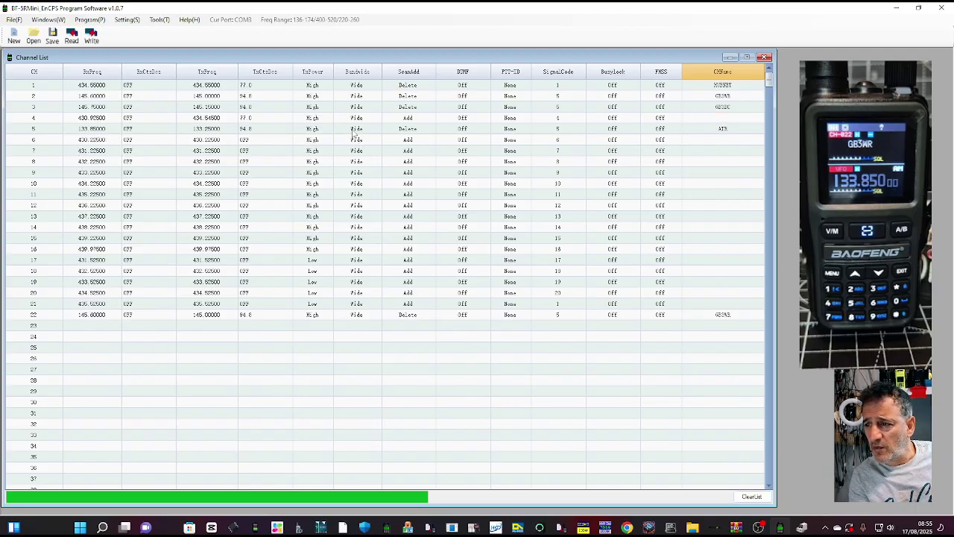
left_click(376, 132)
left_click(376, 132)
left_click(376, 132)
left_click(376, 132)
left_click(376, 132)
left_click(376, 132)
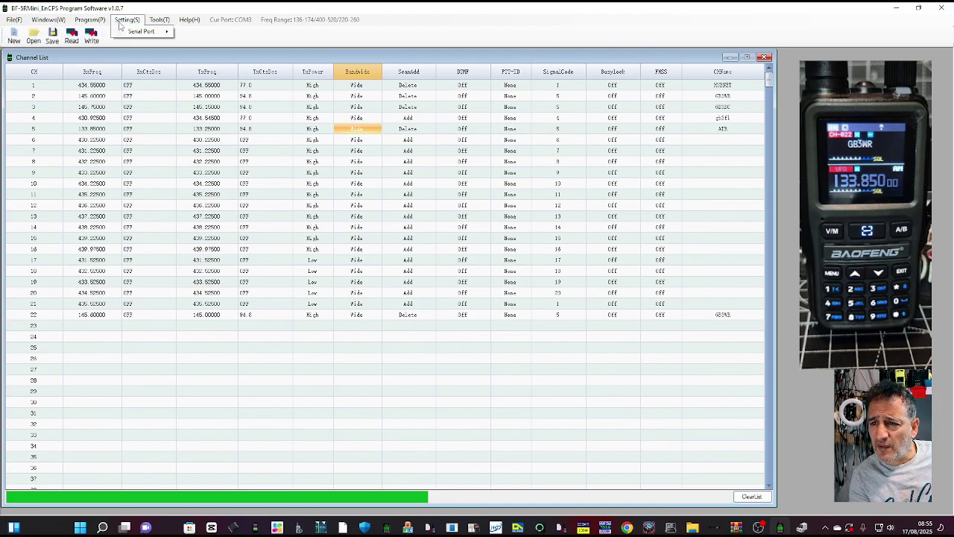
- Open the Import Picture Tool and set its port to COM3
mouse_move(162, 20)
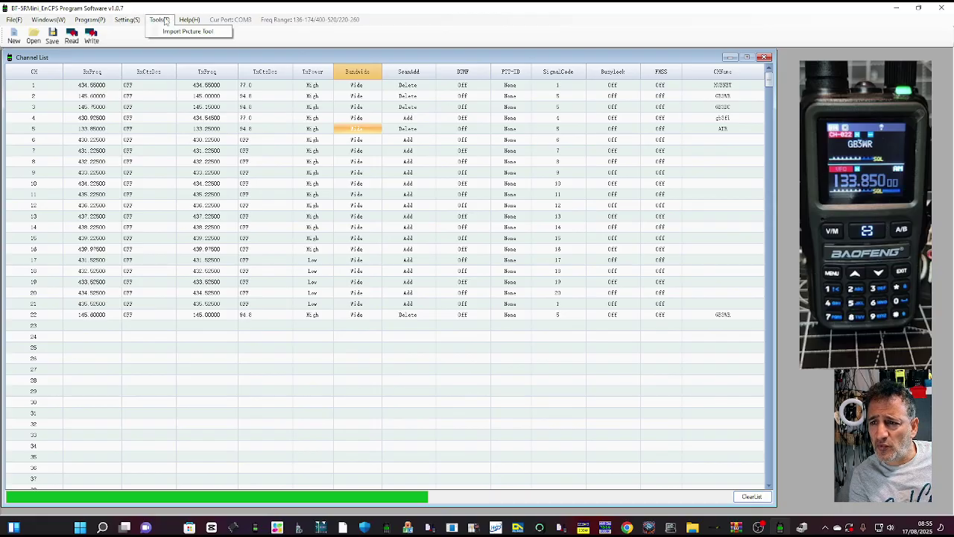
left_click(171, 32)
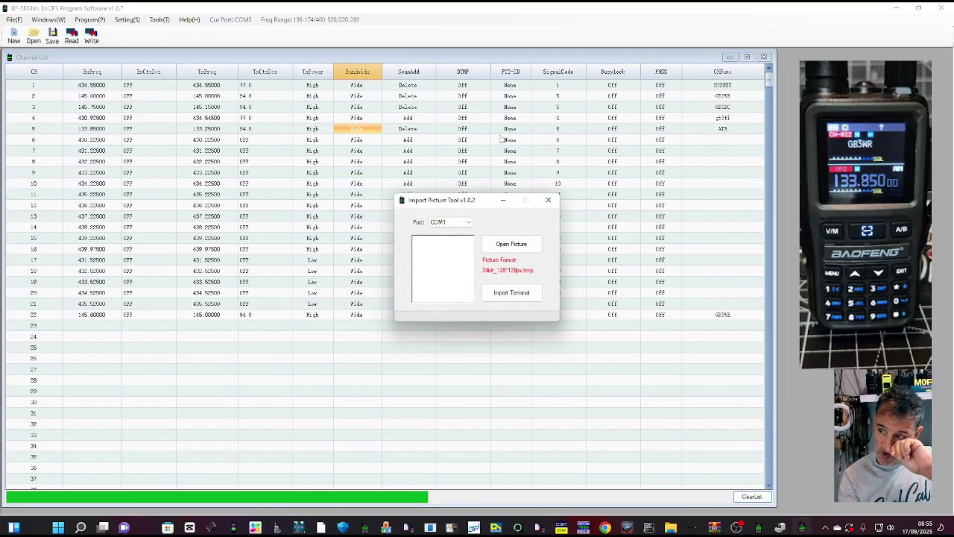
left_click(469, 222)
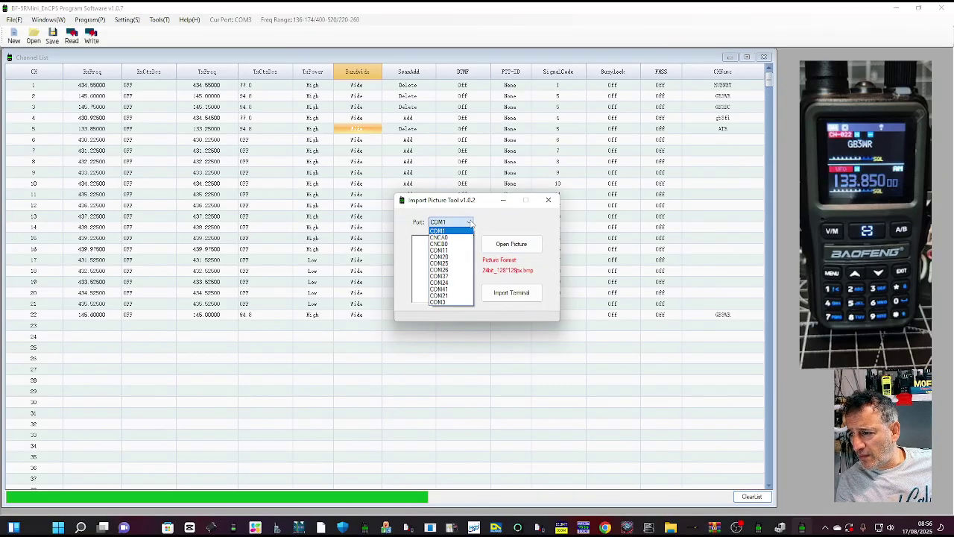
left_click(461, 302)
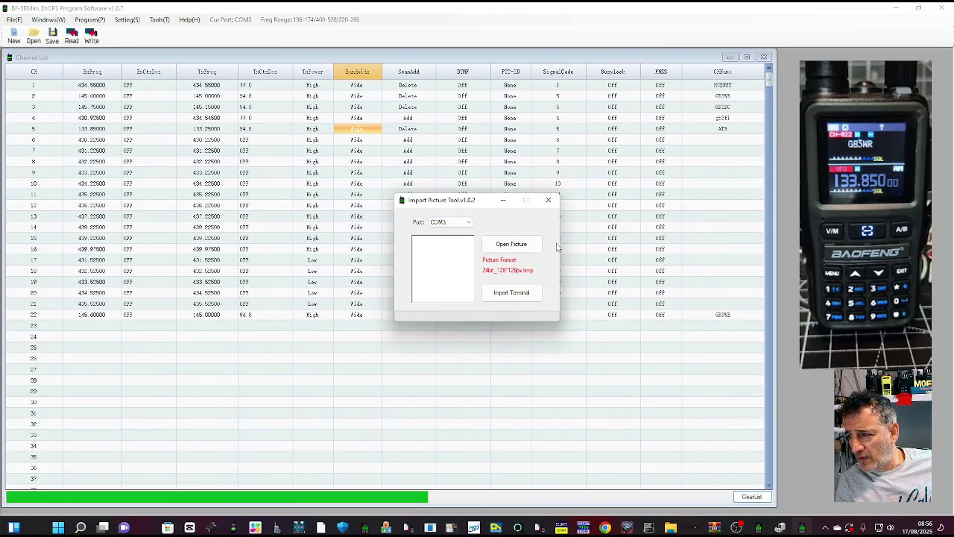
- Try to load the r2d2bbbb picture from the MY VIDEOS folder on drive D, and close the Import Picture Tool
left_click(510, 243)
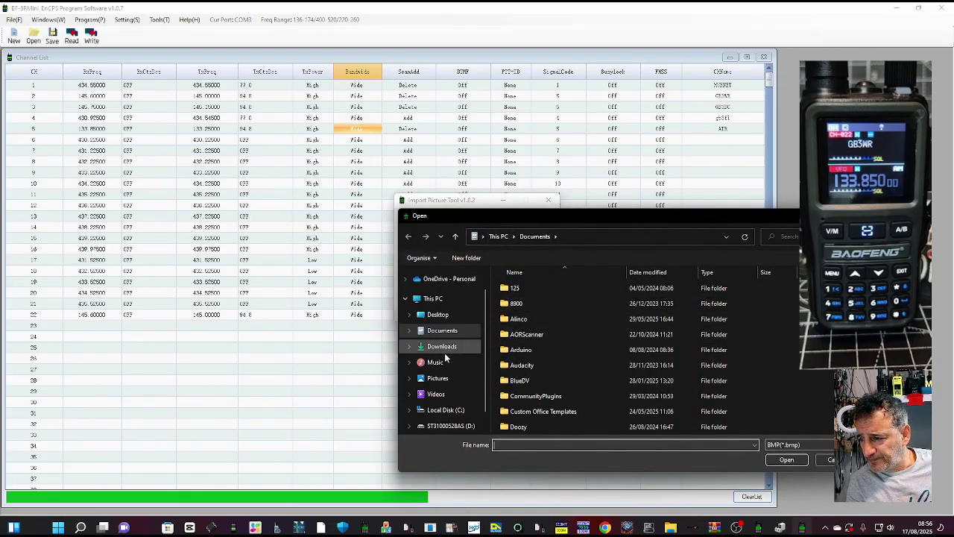
left_click(452, 426)
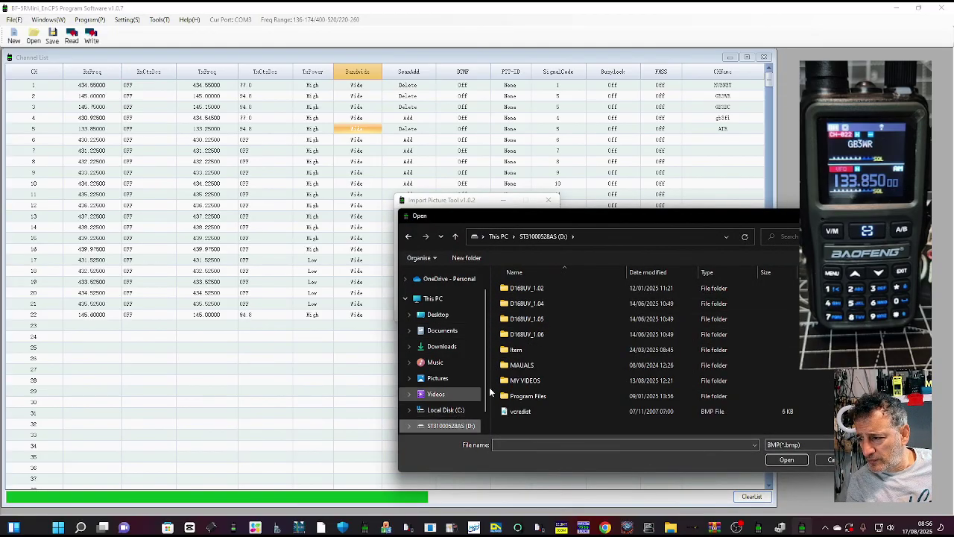
double_click(516, 380)
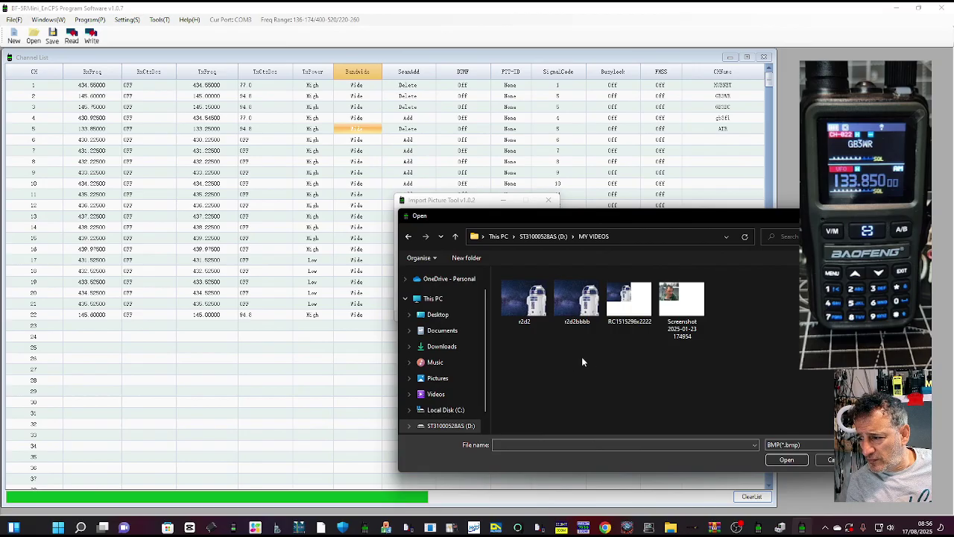
double_click(566, 298)
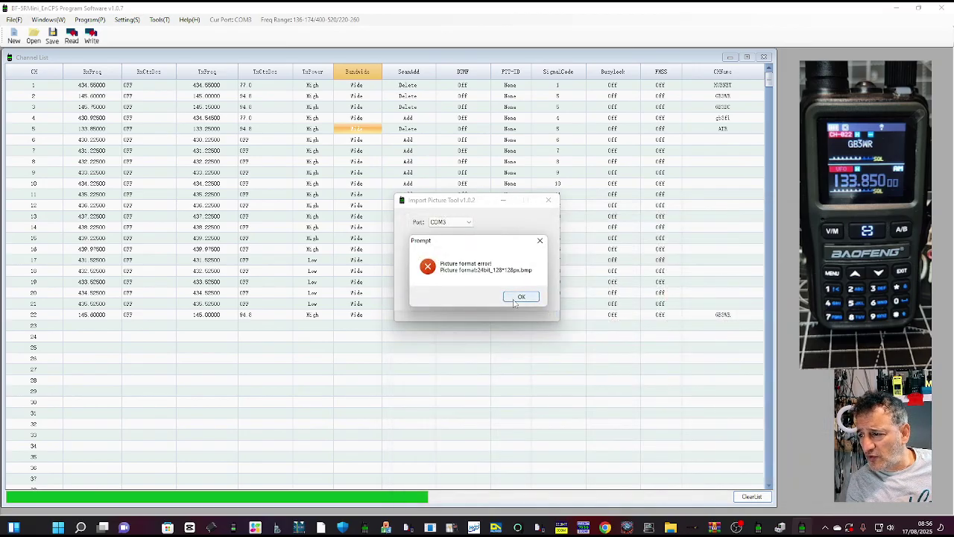
left_click(521, 298)
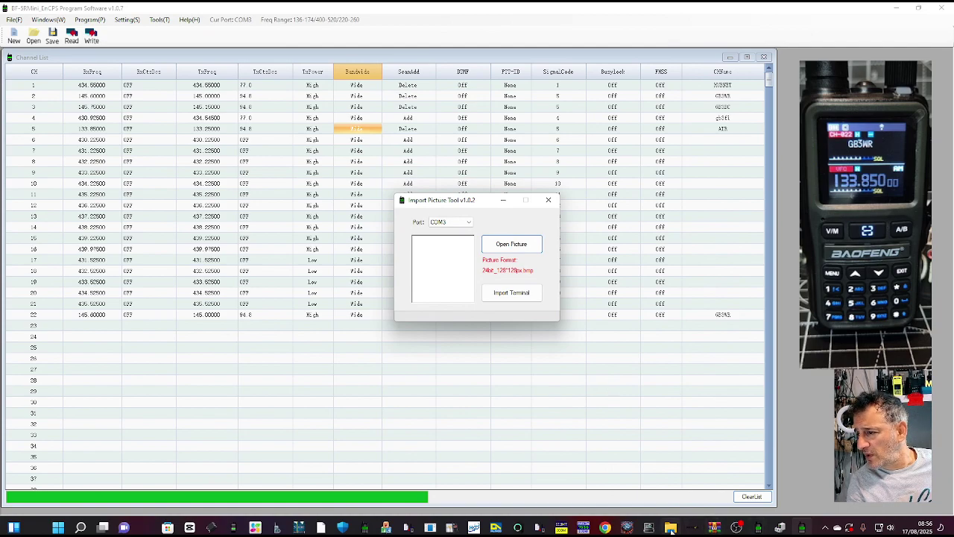
left_click(547, 200)
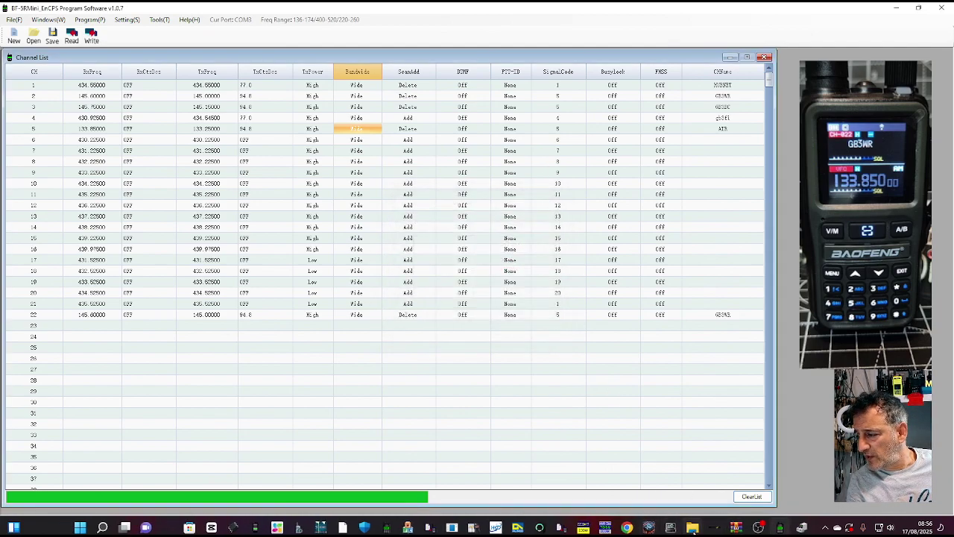
- Switch to File Explorer, find the first r2d2 picture in the MY VIDEOS folder on drive D, and open it in Paint
left_click(692, 527)
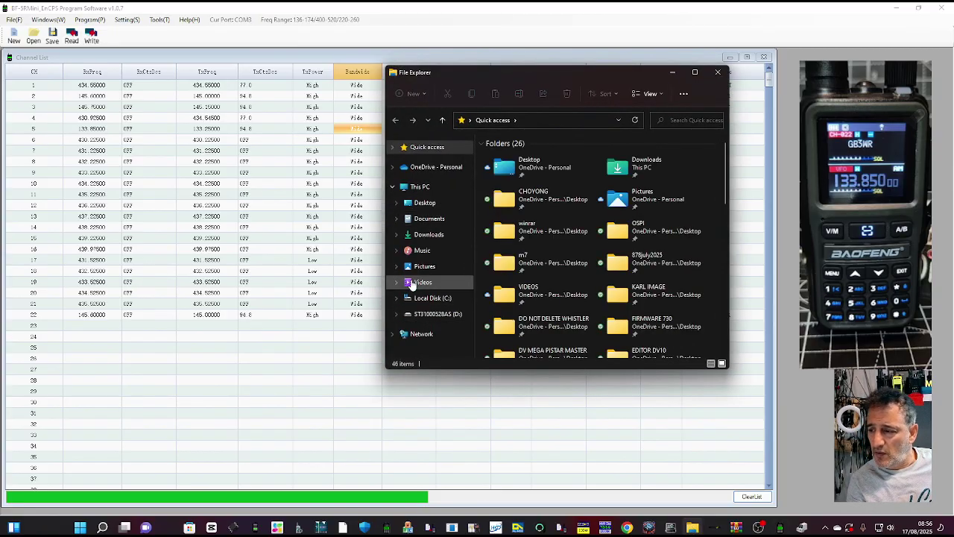
left_click(438, 313)
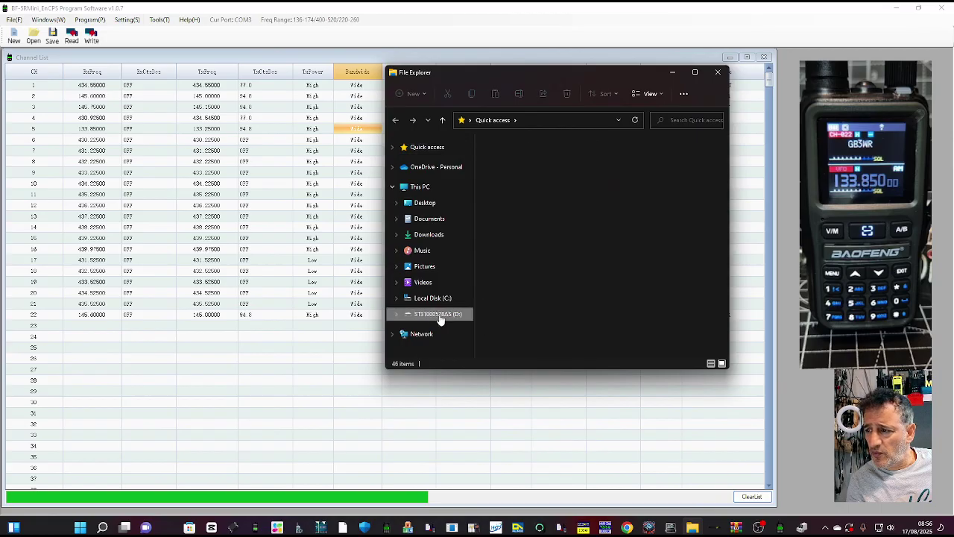
double_click(527, 250)
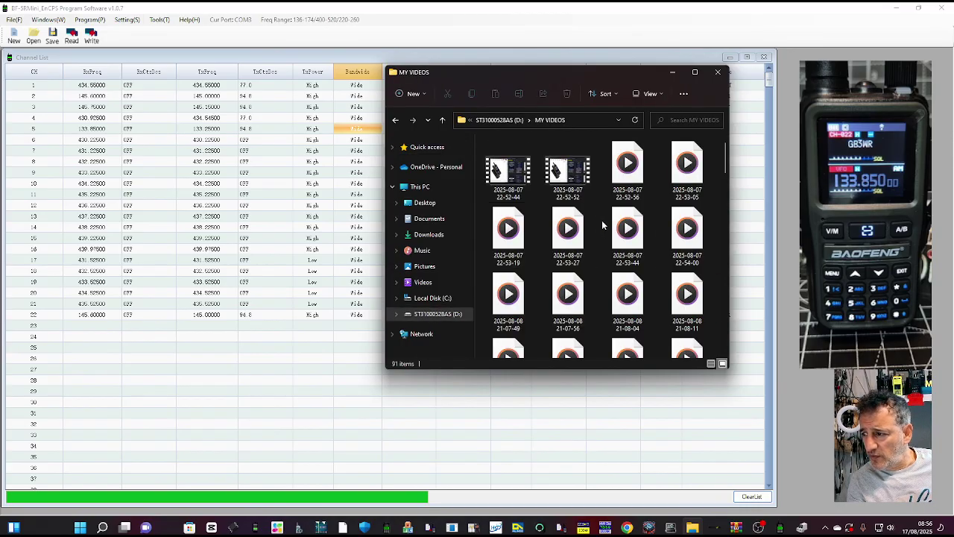
scroll(604, 224, "down", 10)
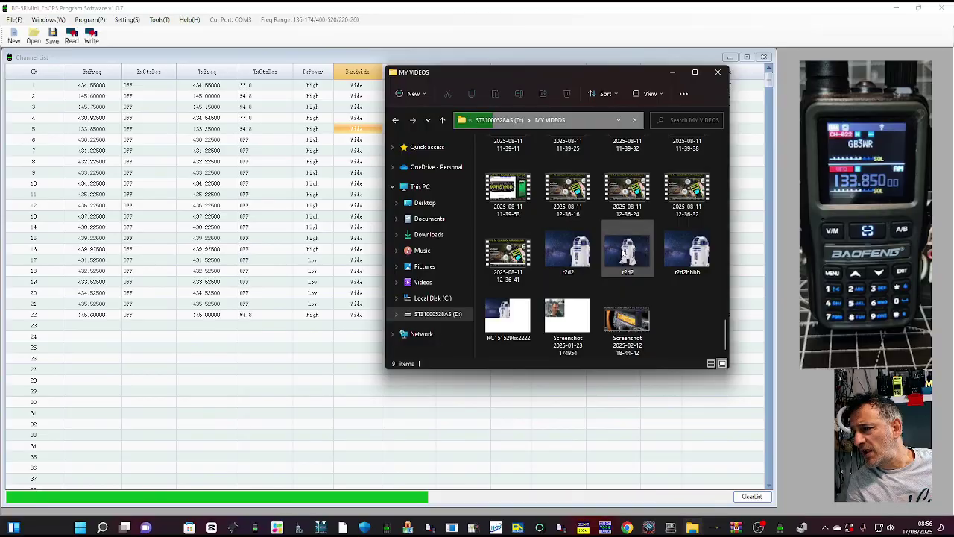
left_click(554, 251)
double_click(552, 248)
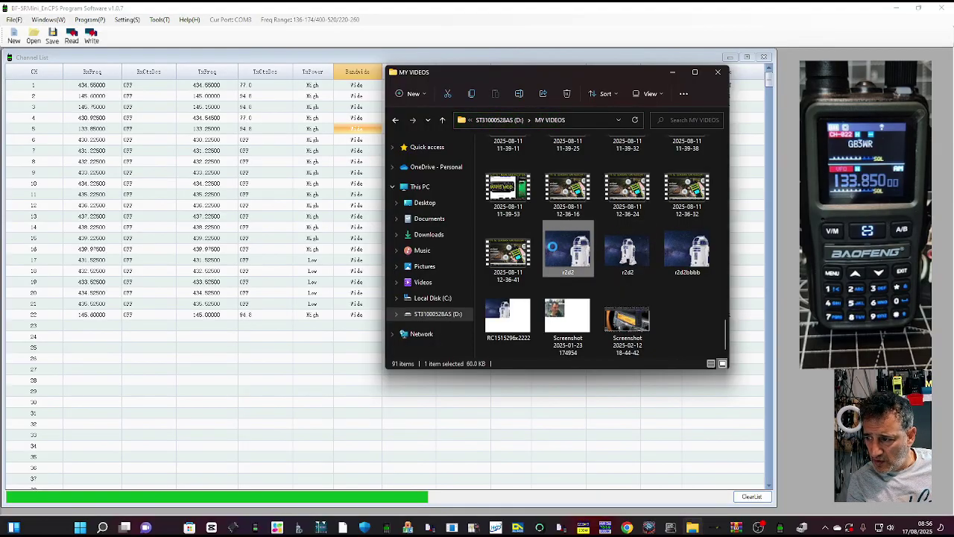
right_click(552, 248)
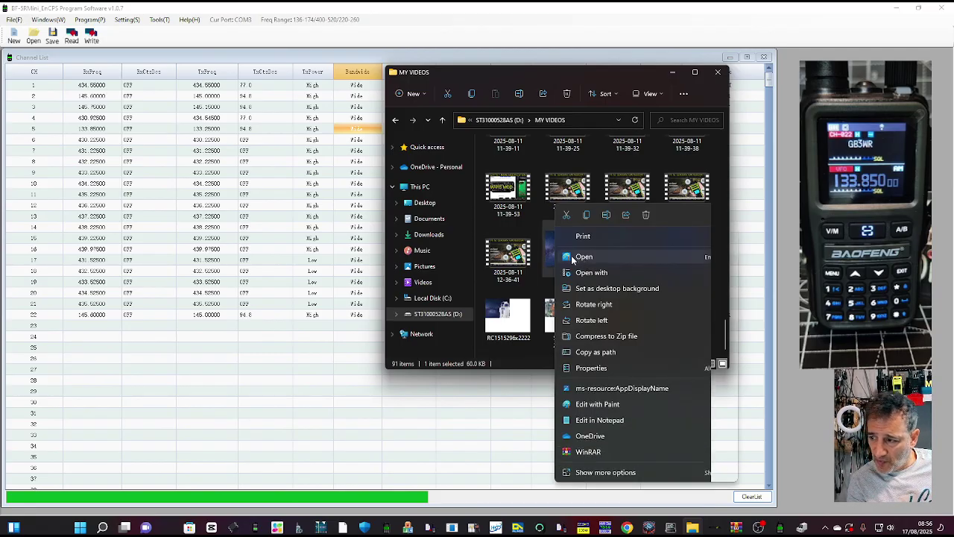
left_click(572, 257)
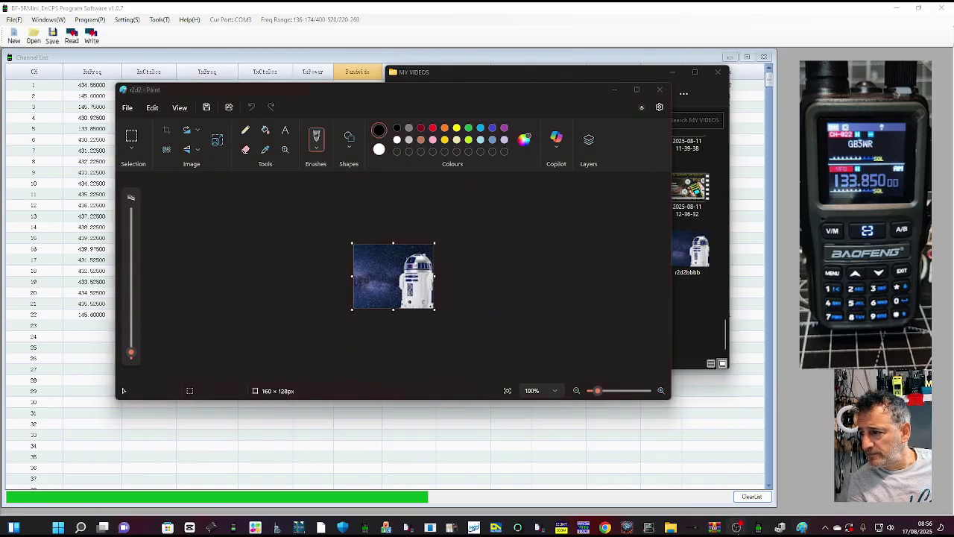
- Set the r2d2 picture's width to 128 pixels in its image properties
left_click(127, 108)
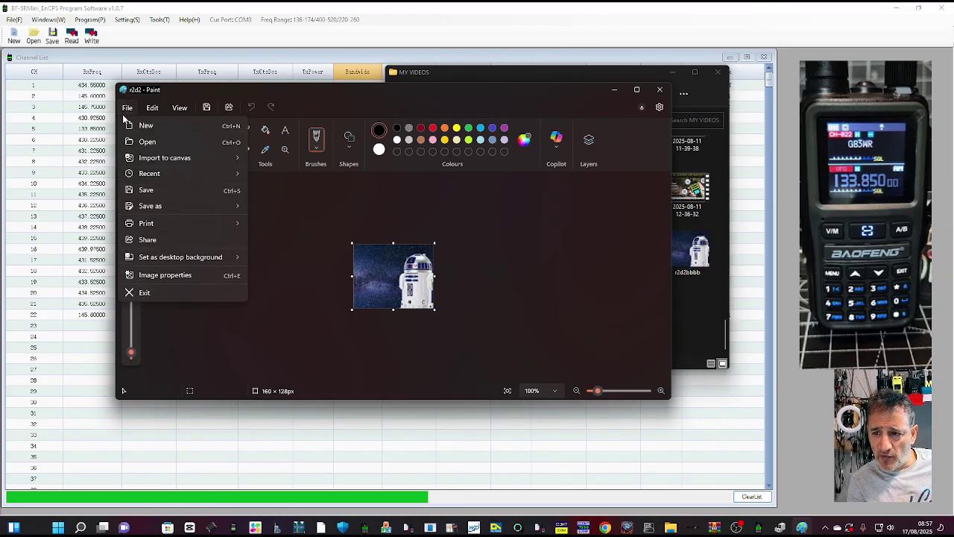
left_click(153, 275)
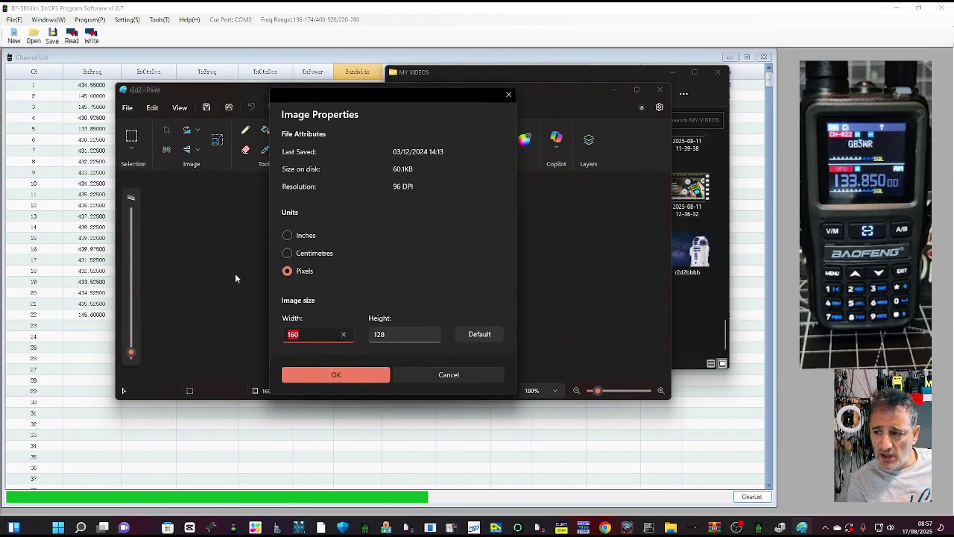
left_click(300, 335)
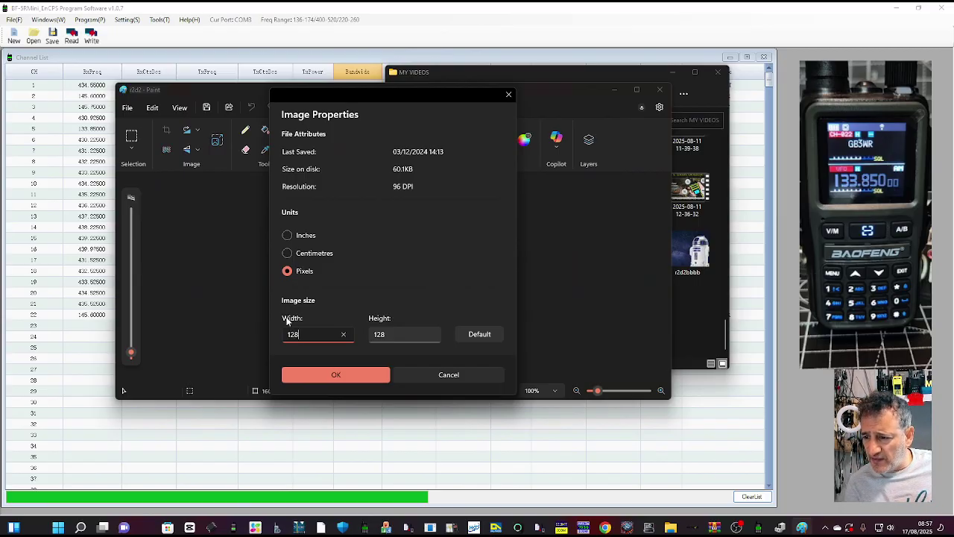
left_click(347, 379)
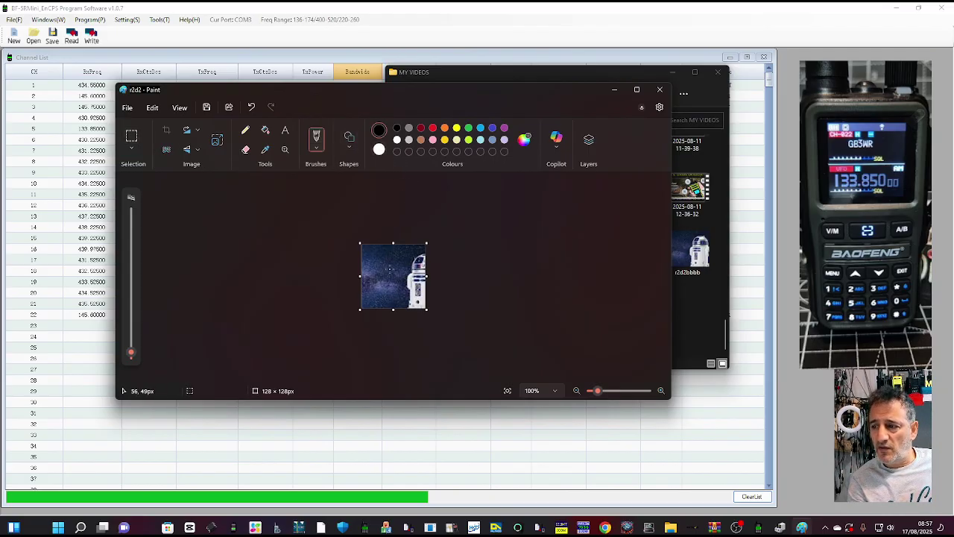
- Save the resized r2d2 picture, and save it as a 24-bit bitmap named r2d2 in Downloads, replacing the existing file
left_click(127, 108)
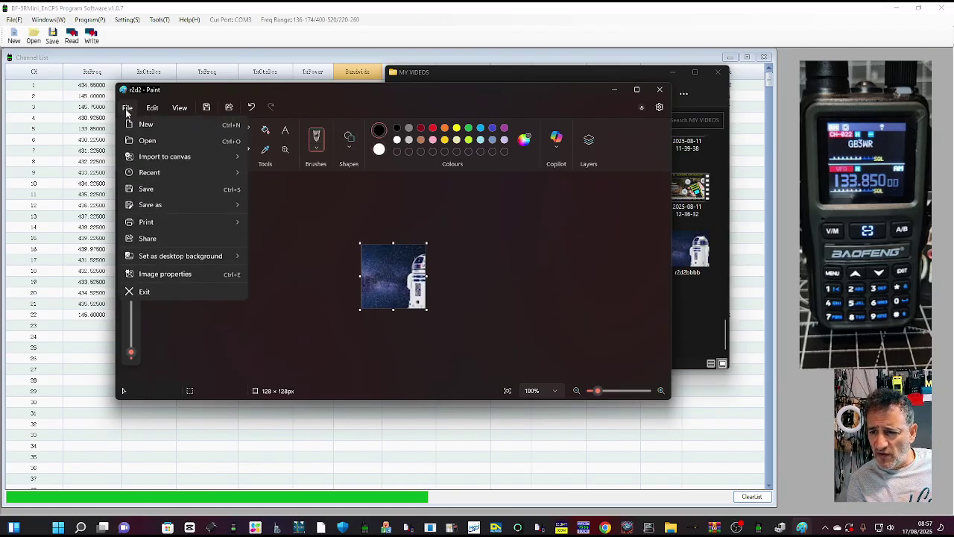
left_click(146, 190)
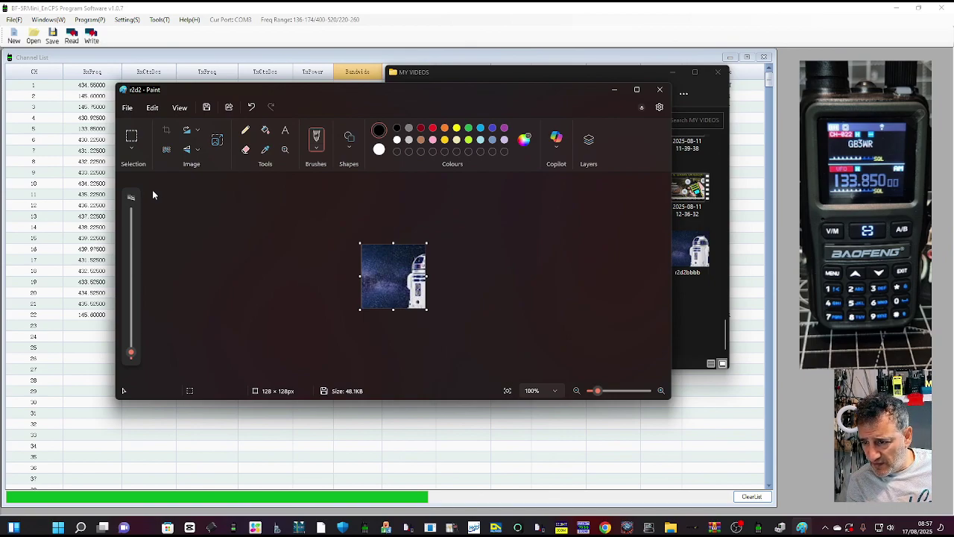
left_click(127, 108)
mouse_move(148, 206)
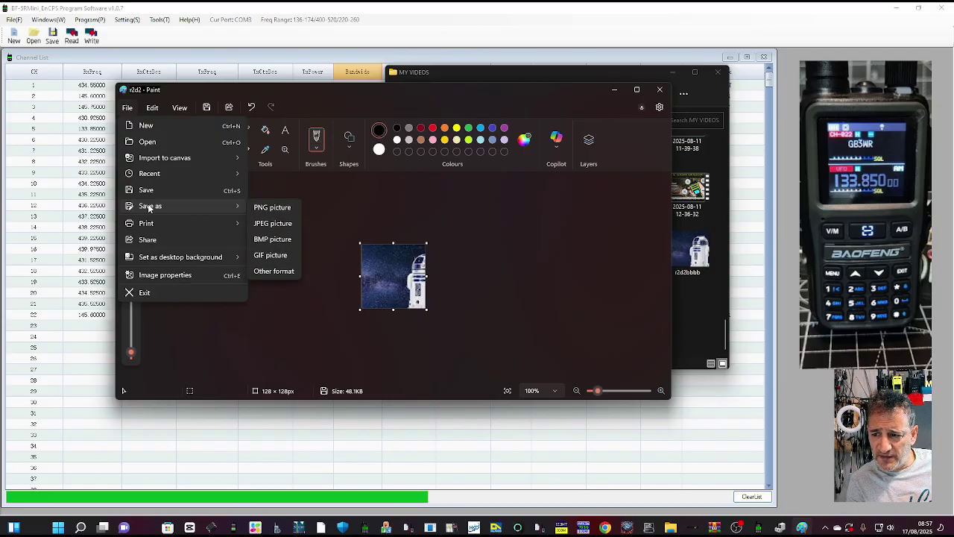
left_click(267, 239)
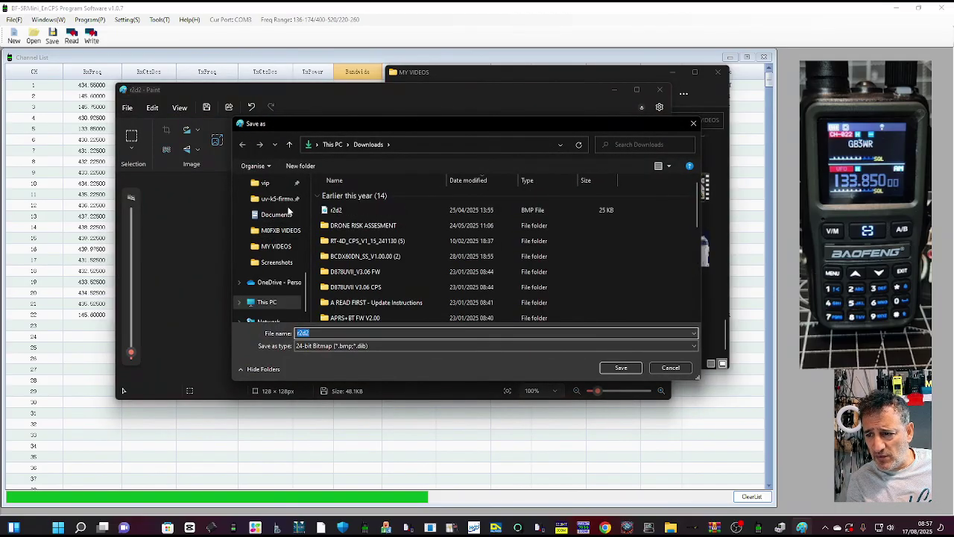
scroll(308, 211, "up", 3)
scroll(276, 213, "up", 2)
left_click(279, 219)
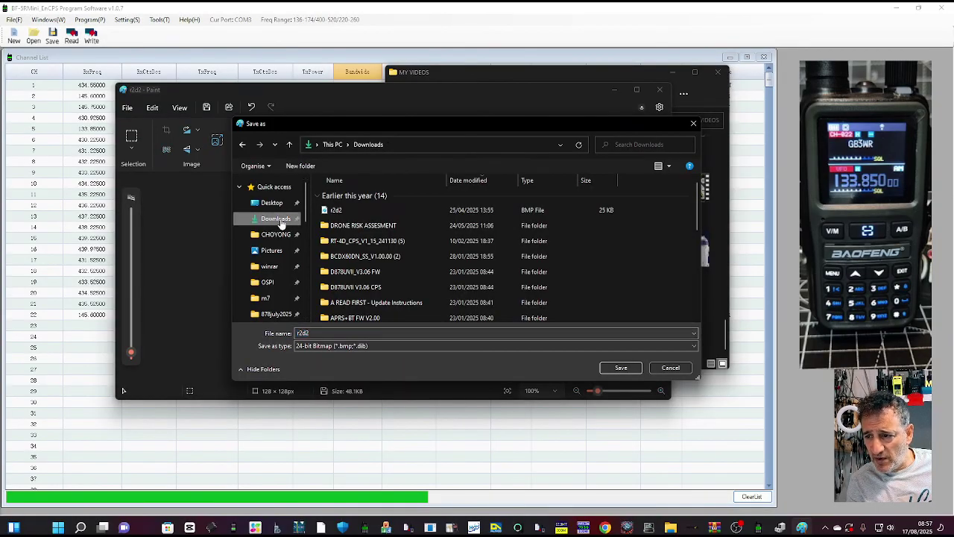
left_click(620, 367)
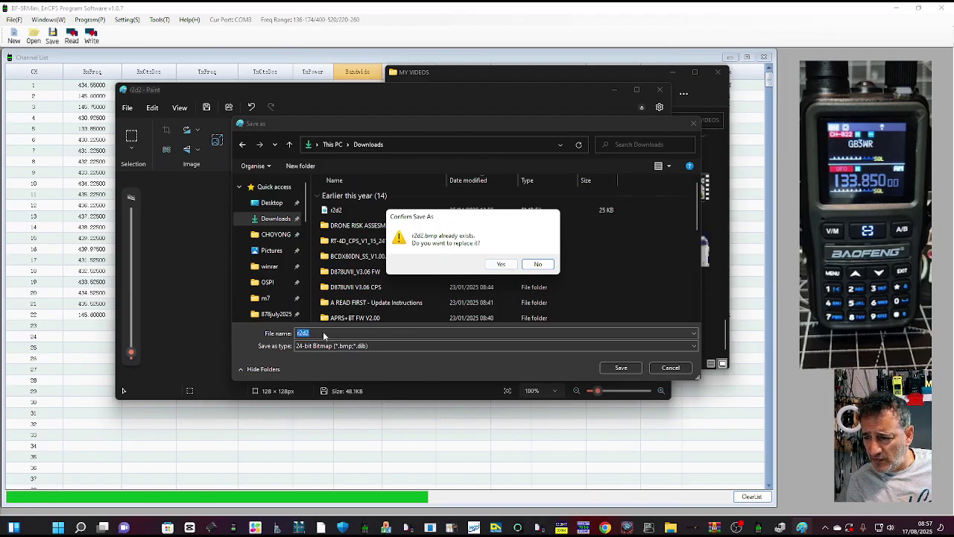
left_click(501, 264)
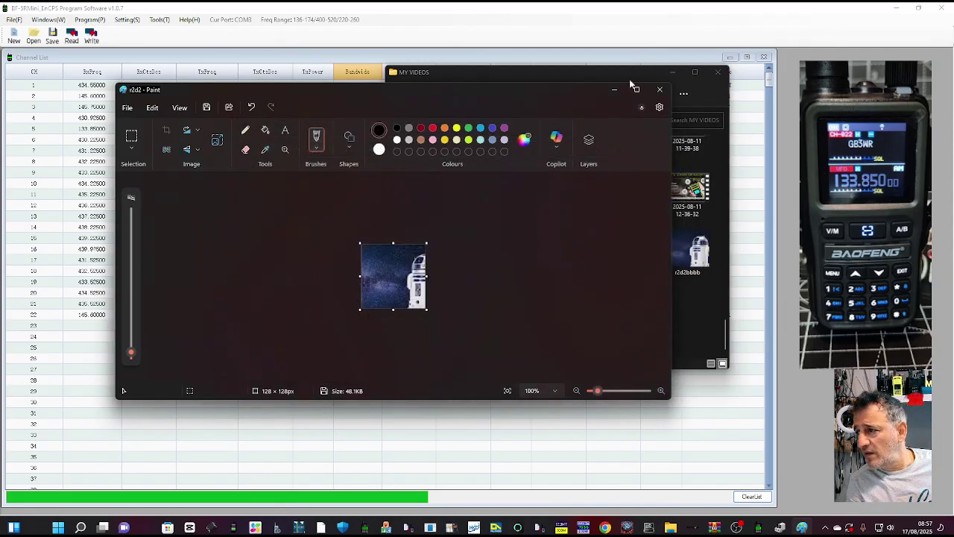
- Return to the Baofeng programming software, open the Import Picture Tool and set its port to COM3
left_click(614, 89)
left_click(717, 73)
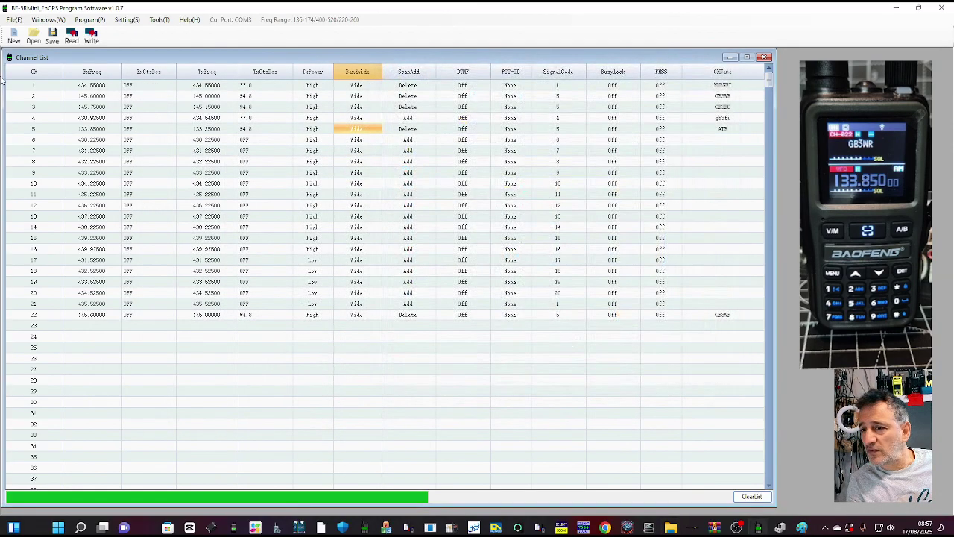
left_click(125, 20)
mouse_move(160, 21)
left_click(187, 31)
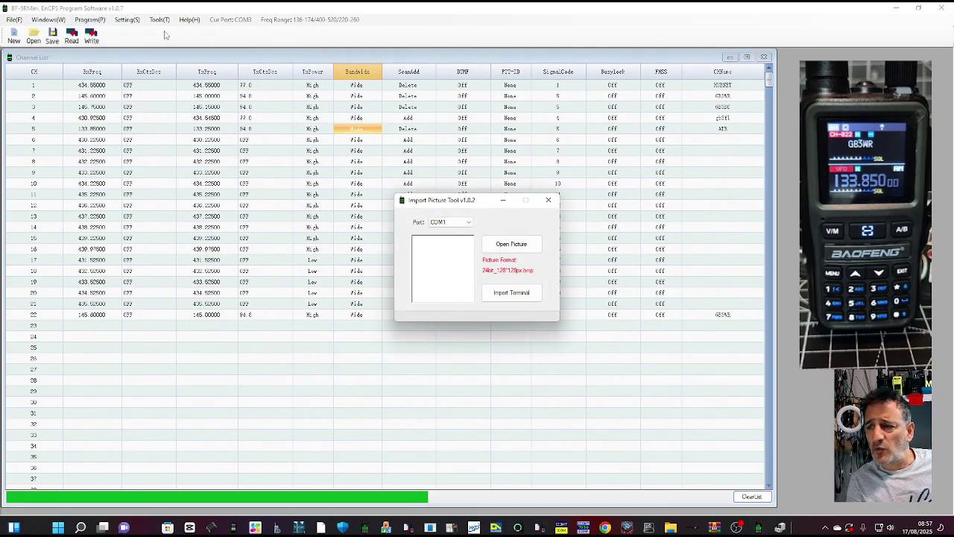
left_click(470, 223)
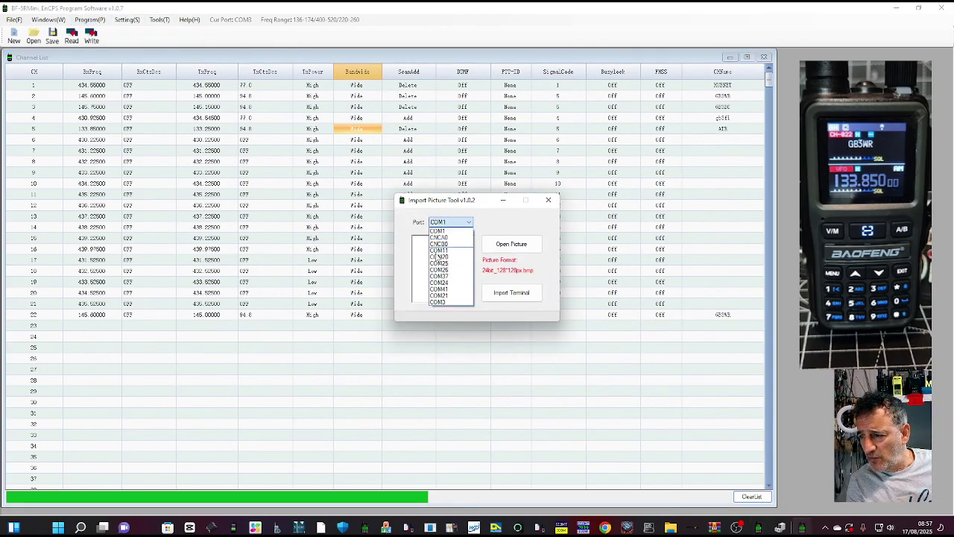
left_click(458, 302)
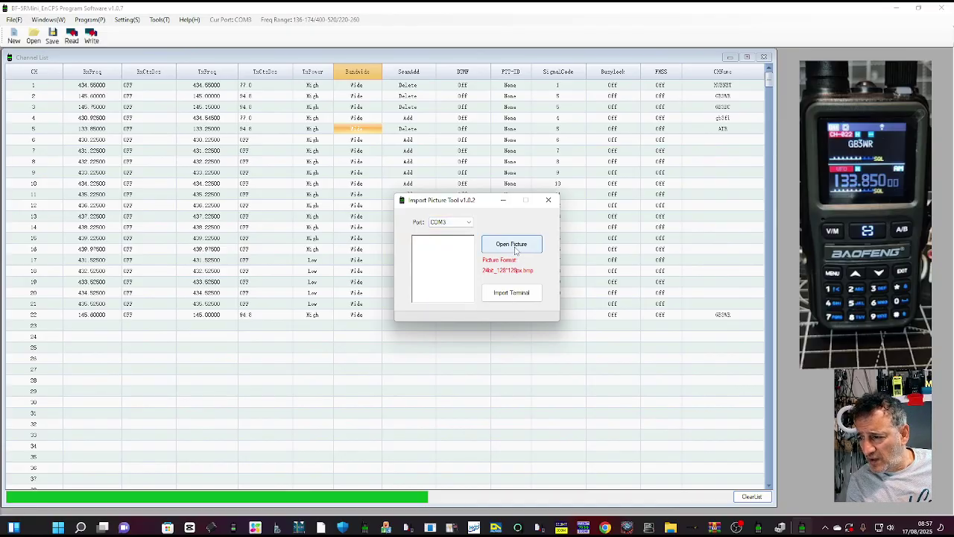
- Try to load the r2d2 bitmap from Downloads and import it to the radio
left_click(513, 245)
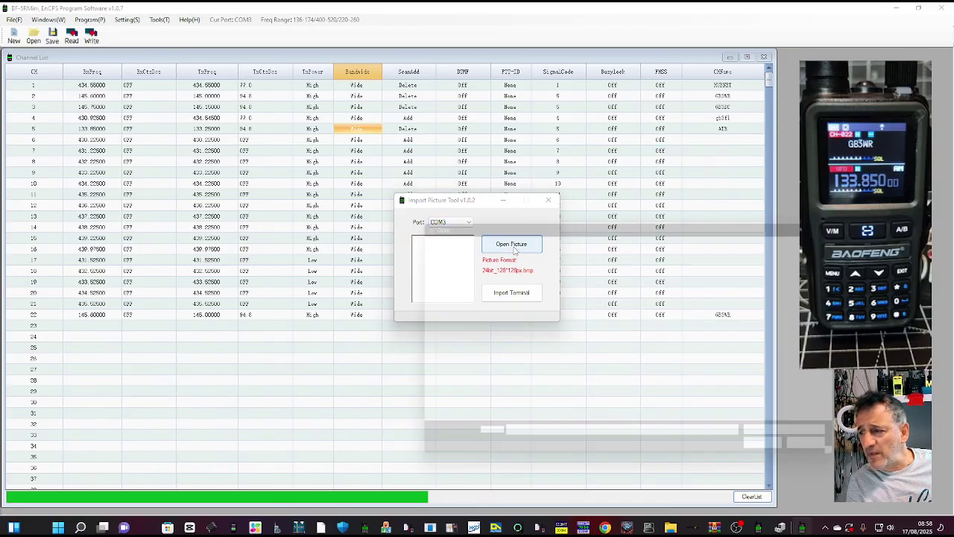
left_click(451, 345)
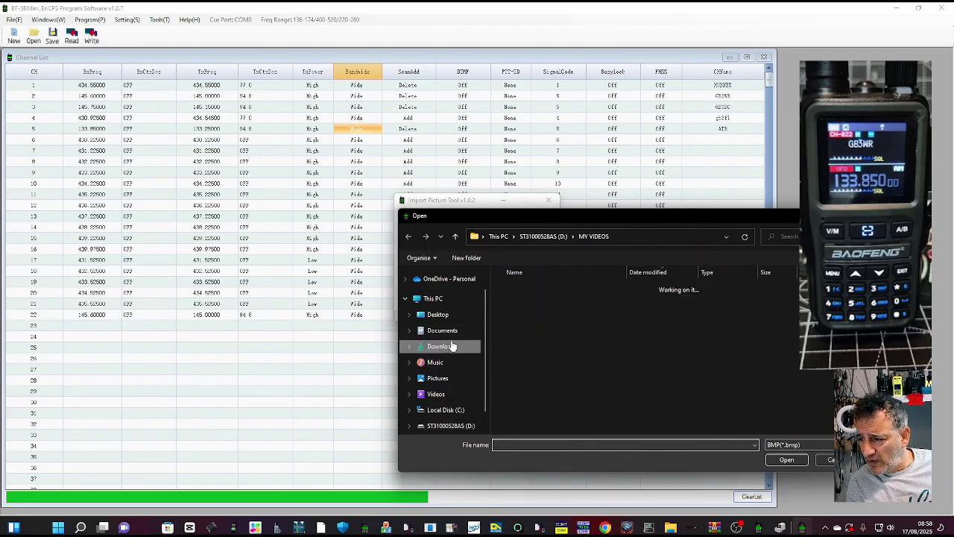
double_click(521, 303)
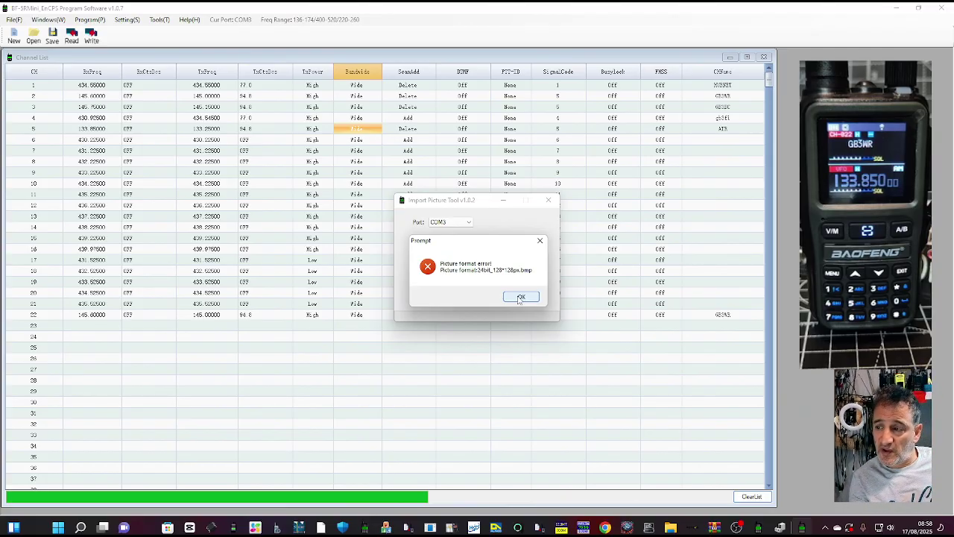
left_click(520, 297)
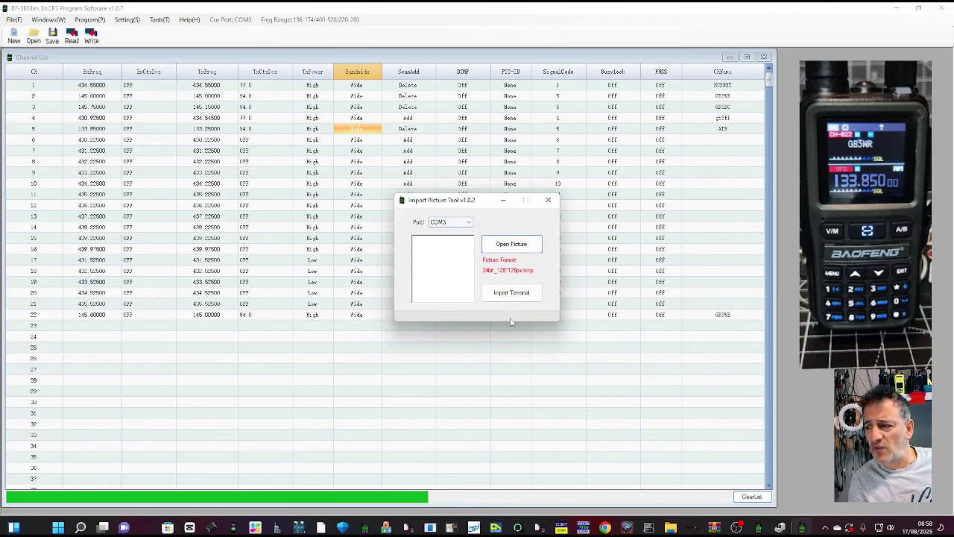
left_click(513, 292)
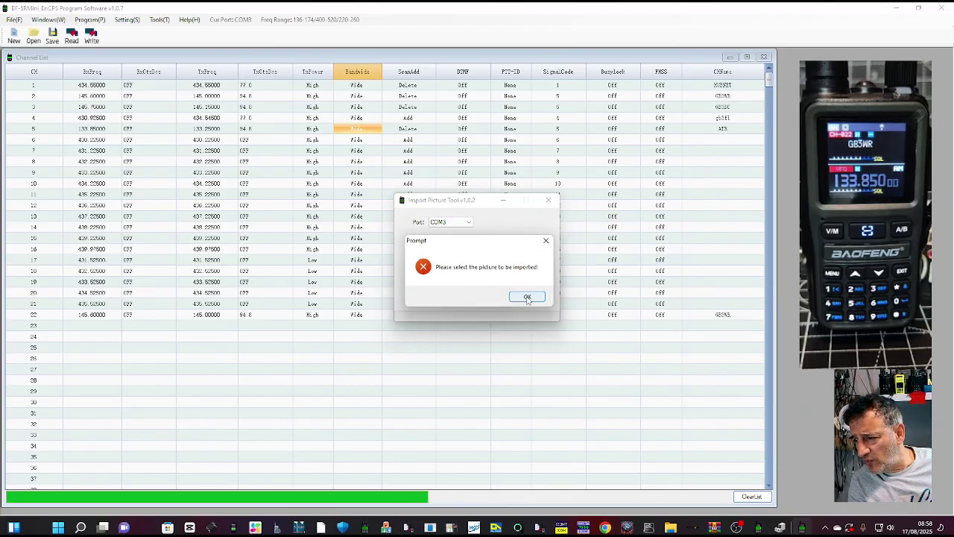
left_click(527, 298)
left_click(527, 293)
left_click(528, 297)
- Try to load the RC1515296x2222 picture from the MY VIDEOS folder on drive D, and close the Import Picture Tool
left_click(512, 243)
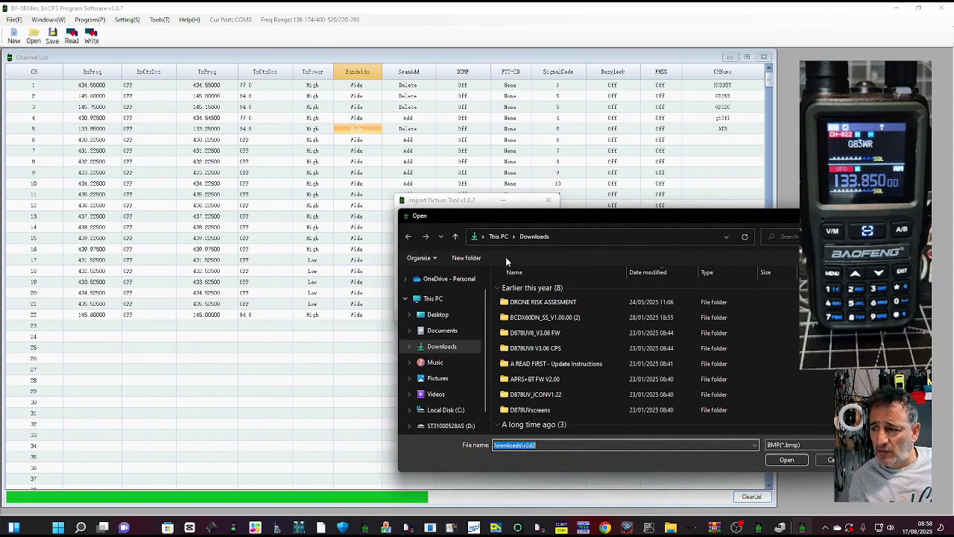
left_click(436, 393)
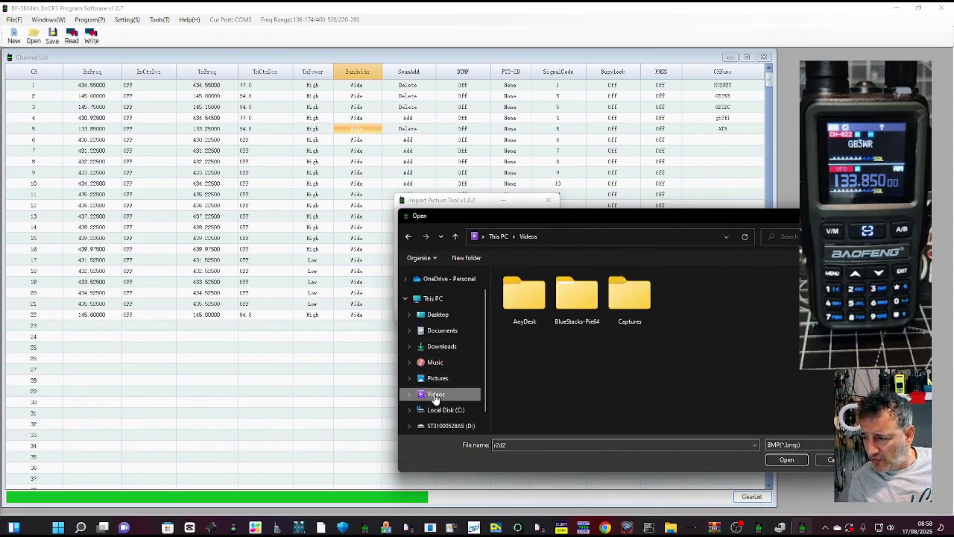
left_click(440, 349)
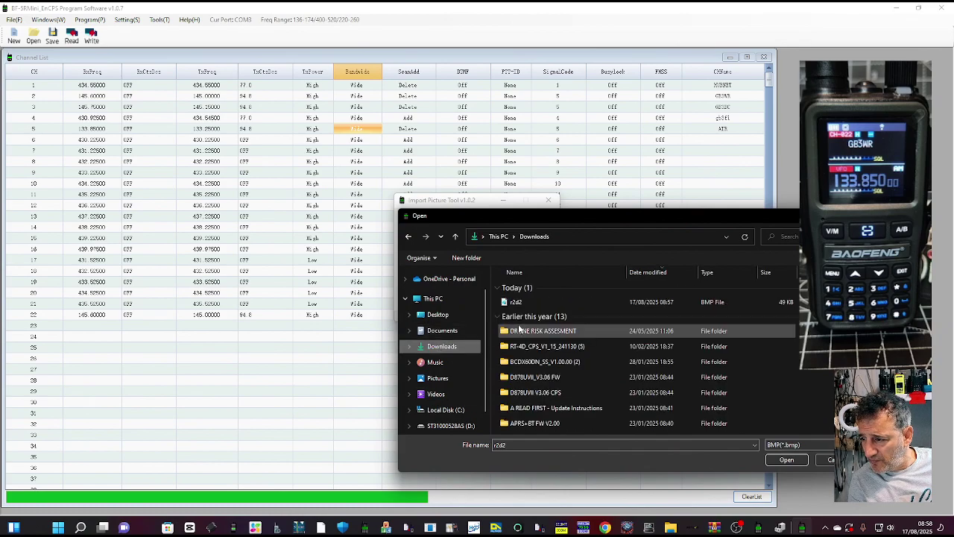
left_click(451, 426)
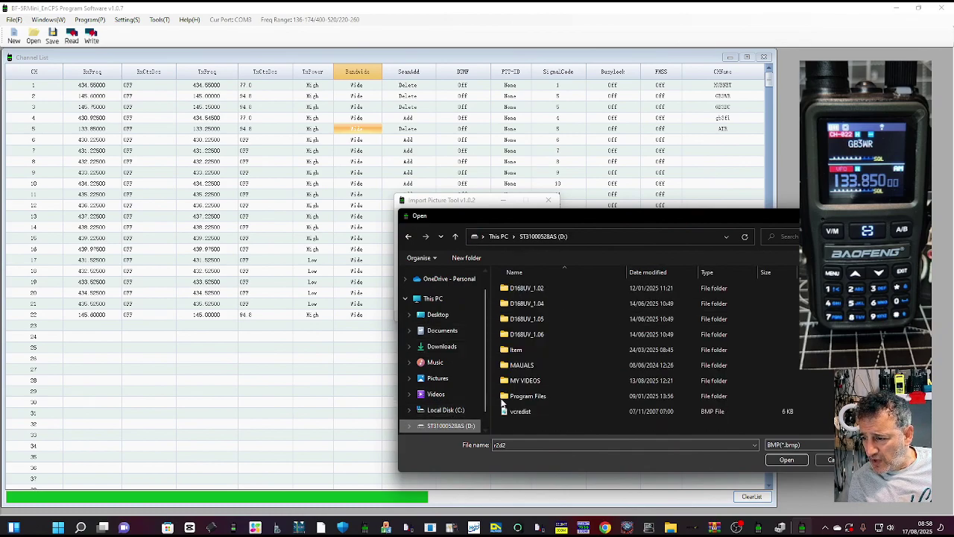
double_click(526, 380)
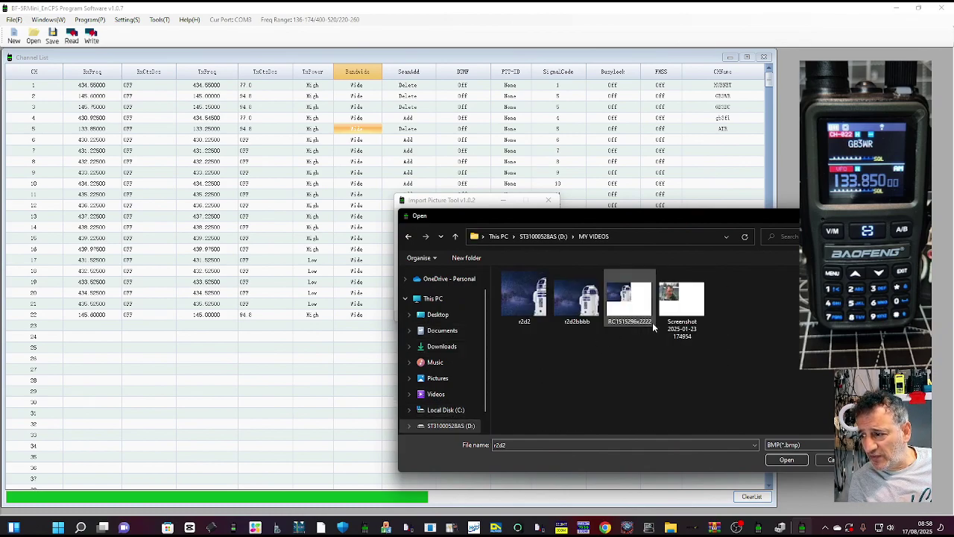
double_click(625, 307)
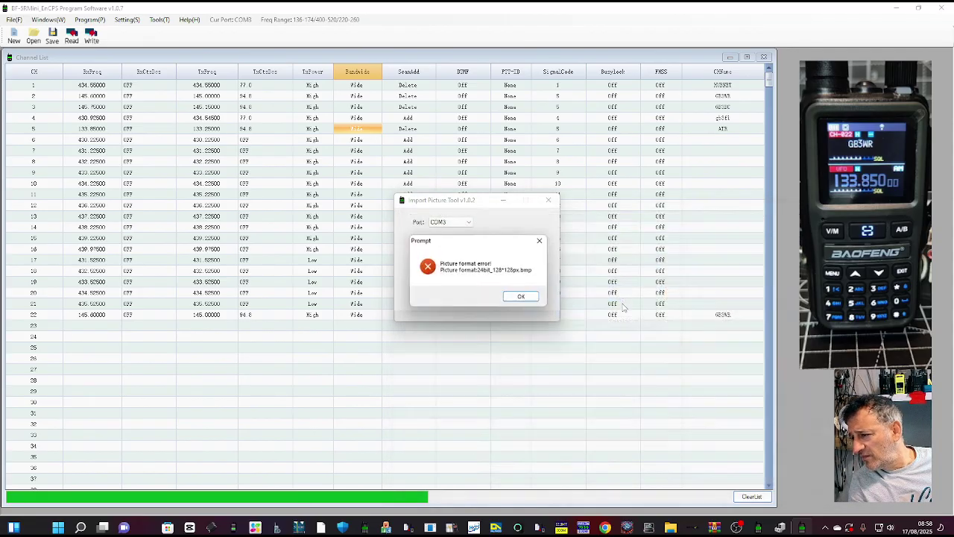
left_click(522, 296)
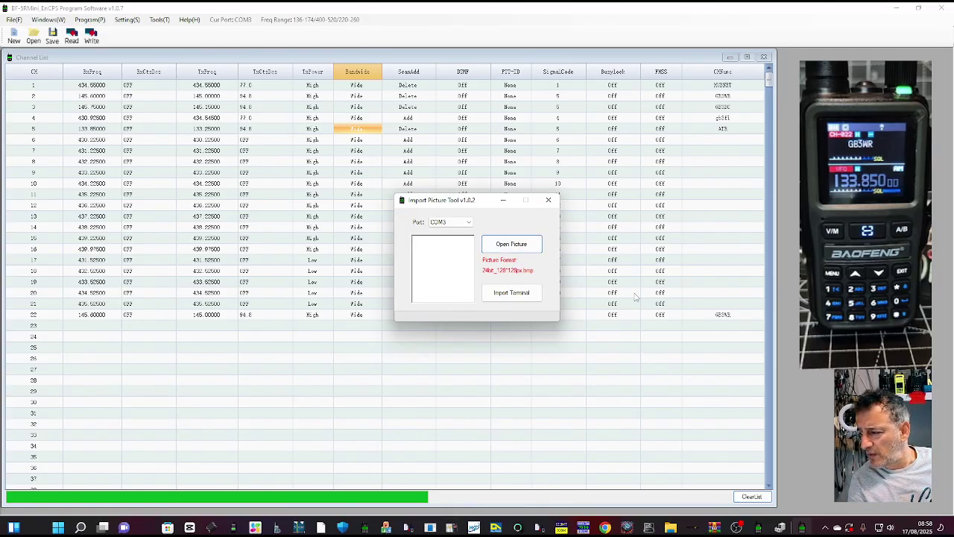
left_click(550, 201)
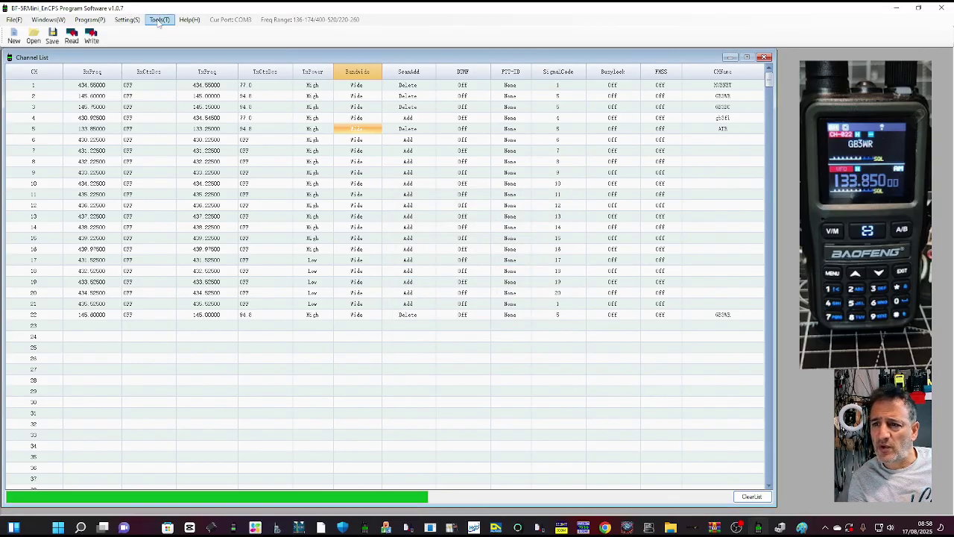
left_click(184, 20)
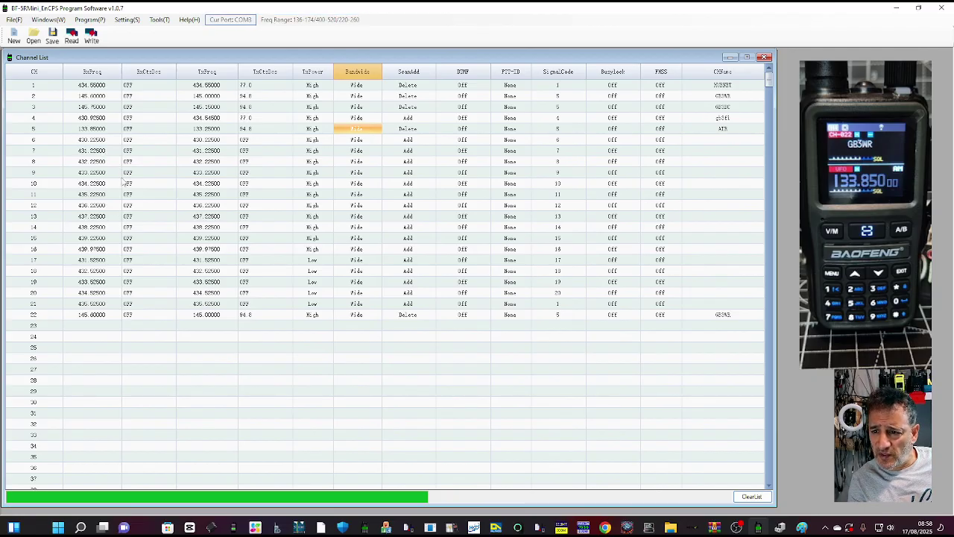
- Set channel 6's receive and transmit frequencies to 220.00000 and name the channel 220
double_click(91, 140)
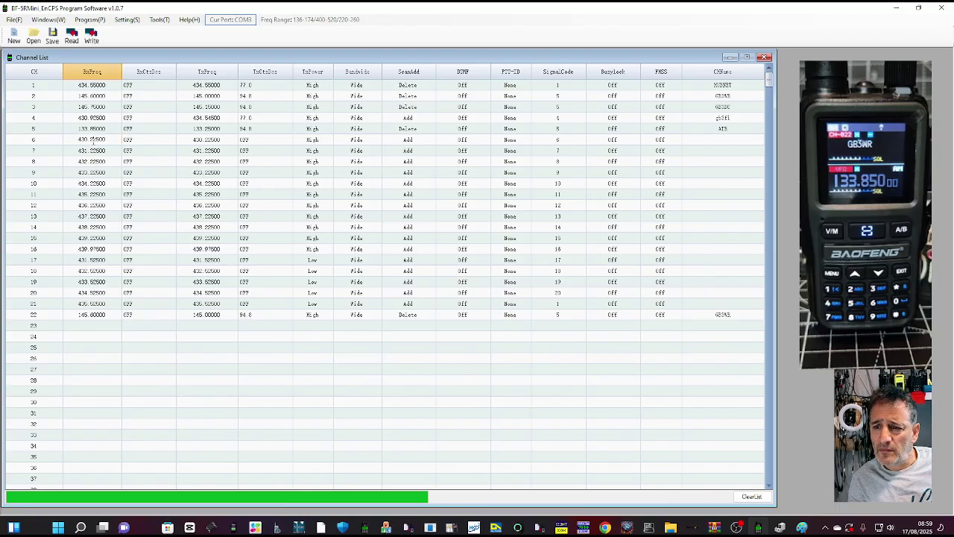
type("220.")
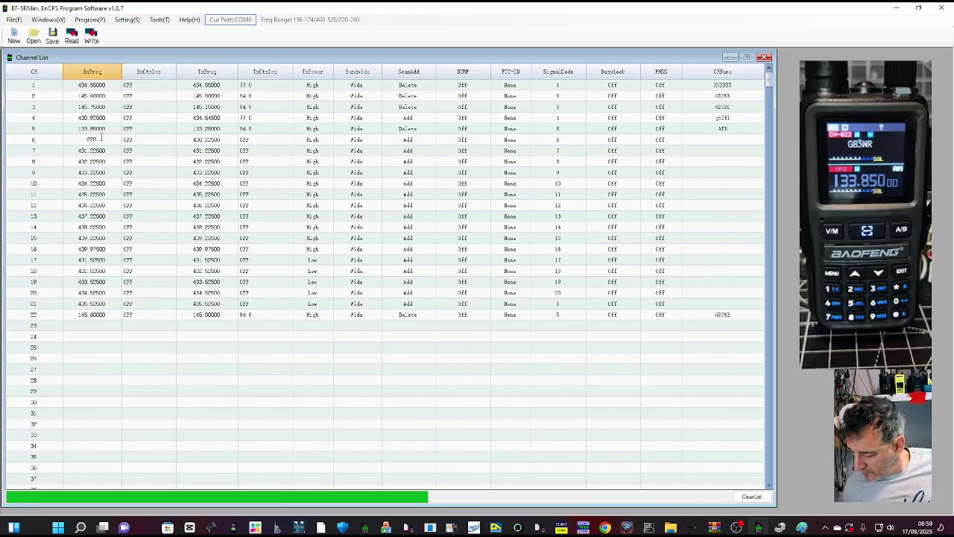
double_click(207, 140)
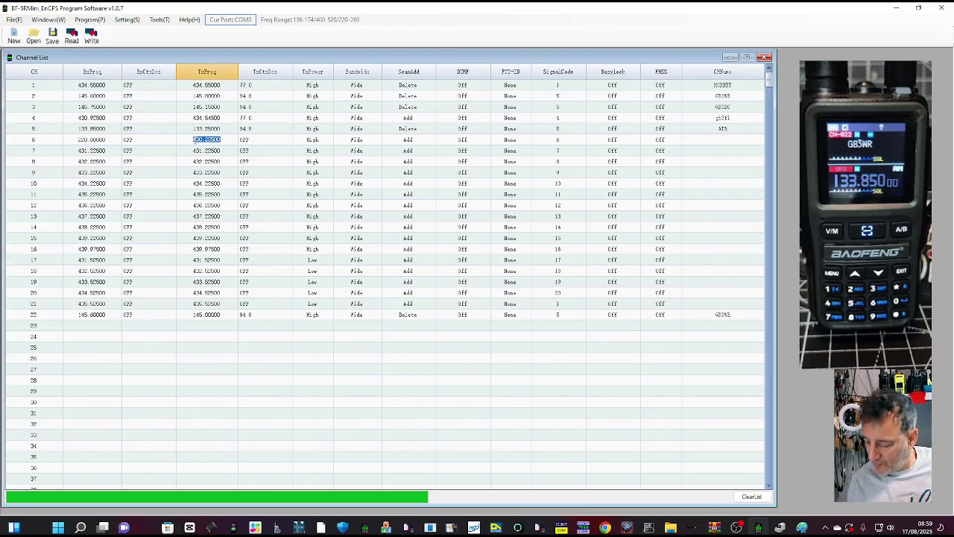
type("220.00000")
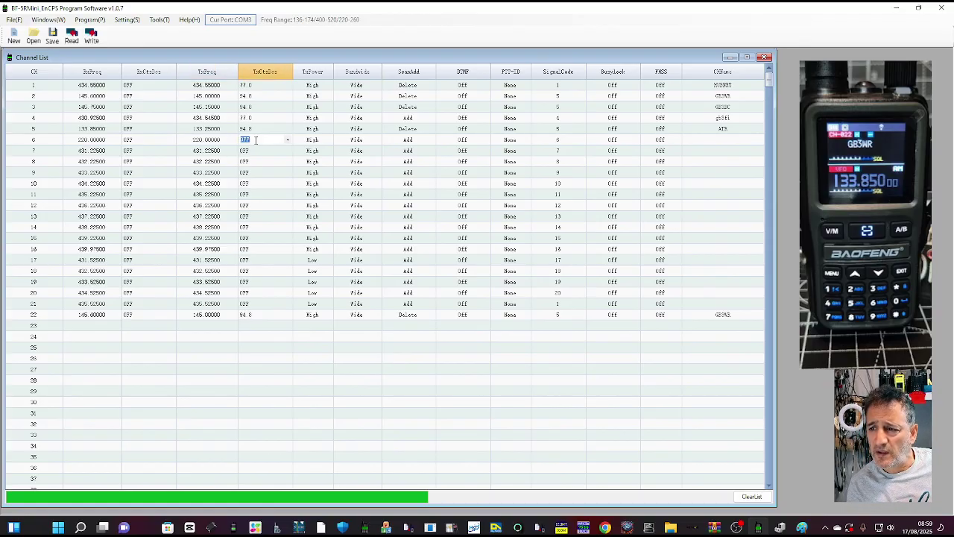
left_click(715, 140)
type("SSE")
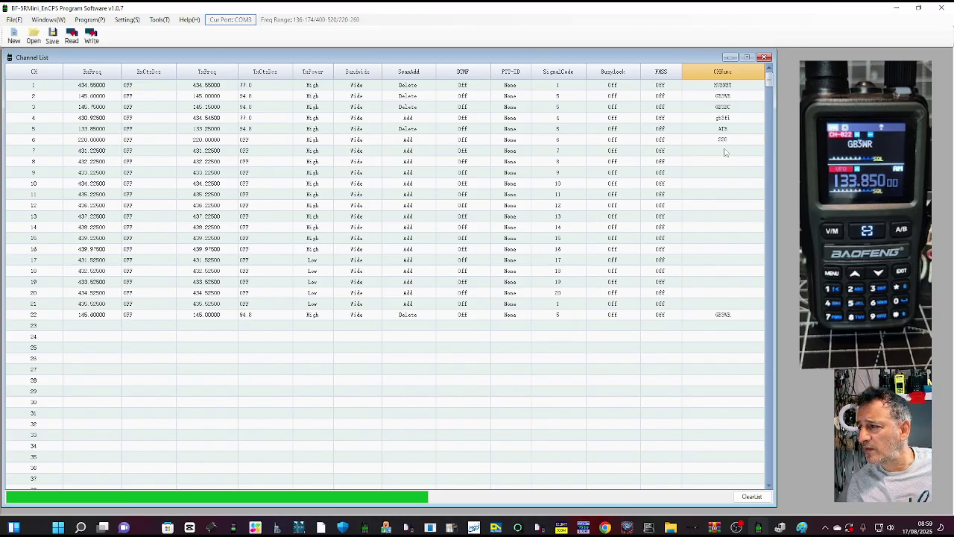
- Write the edited channel data to the radio and acknowledge the completion prompt
left_click(4, 21)
left_click(94, 41)
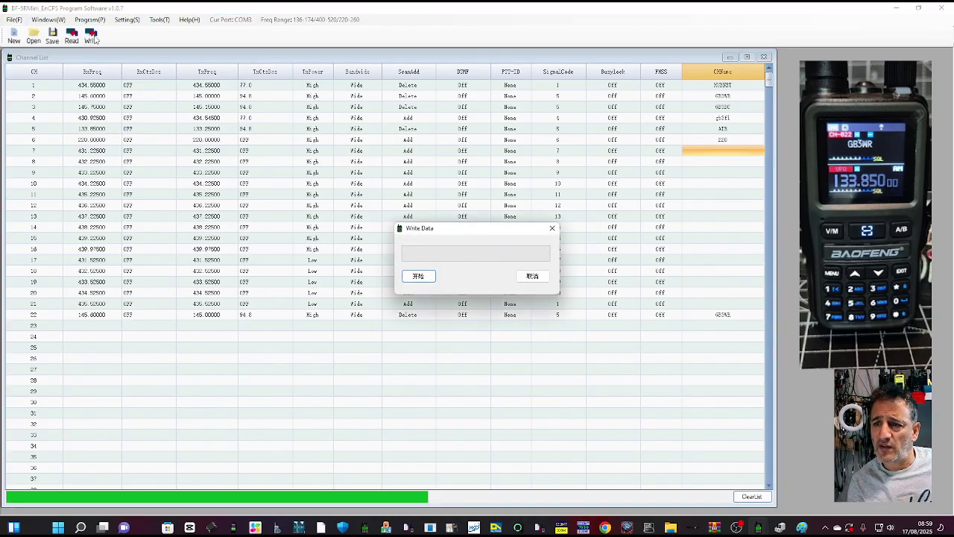
left_click(431, 281)
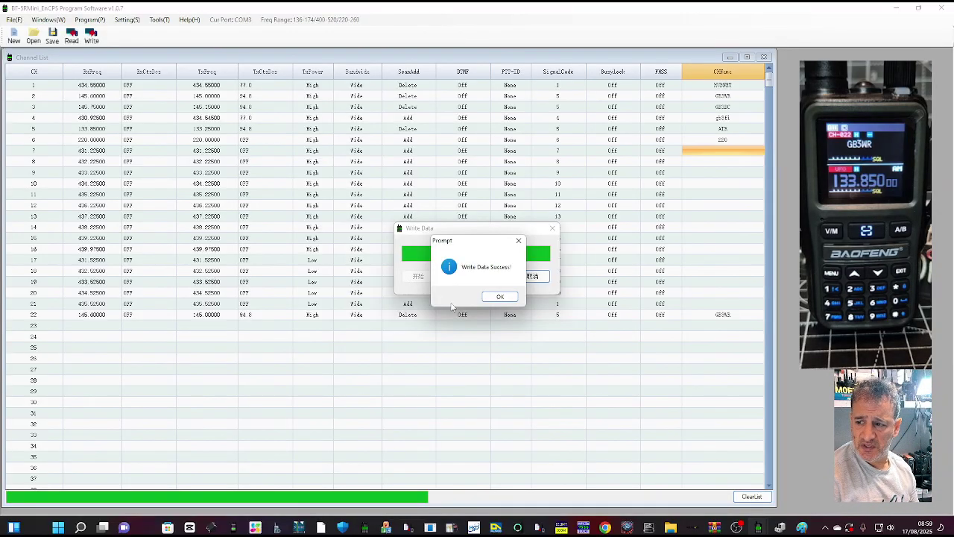
left_click(500, 296)
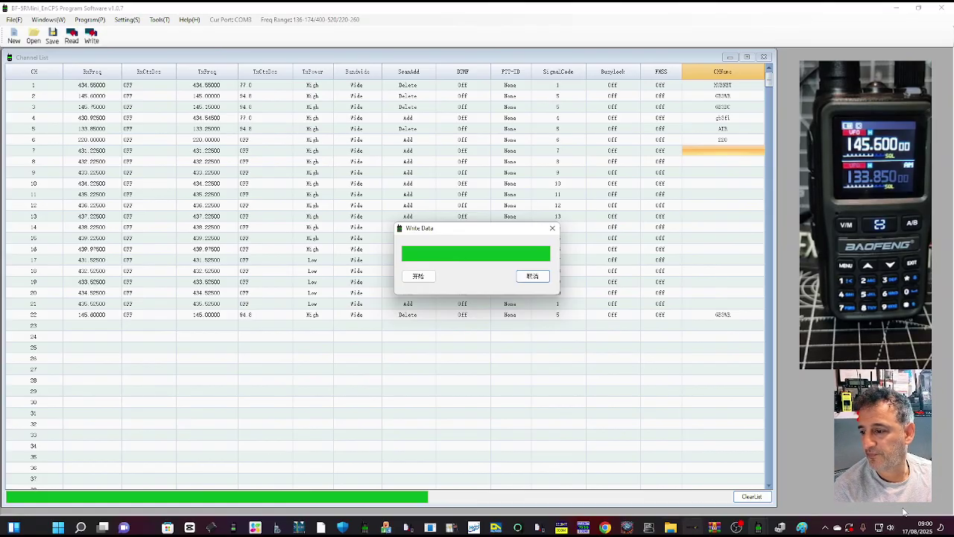
left_click(738, 525)
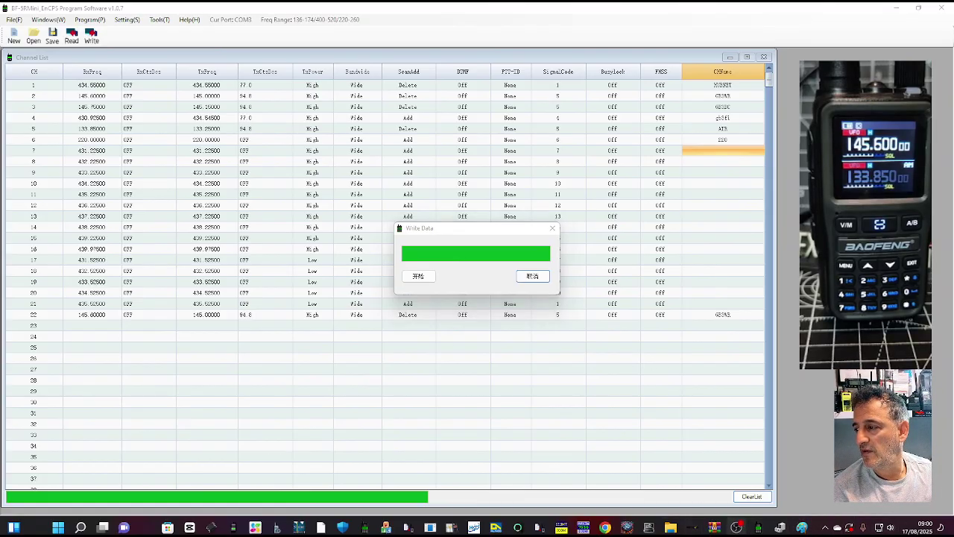